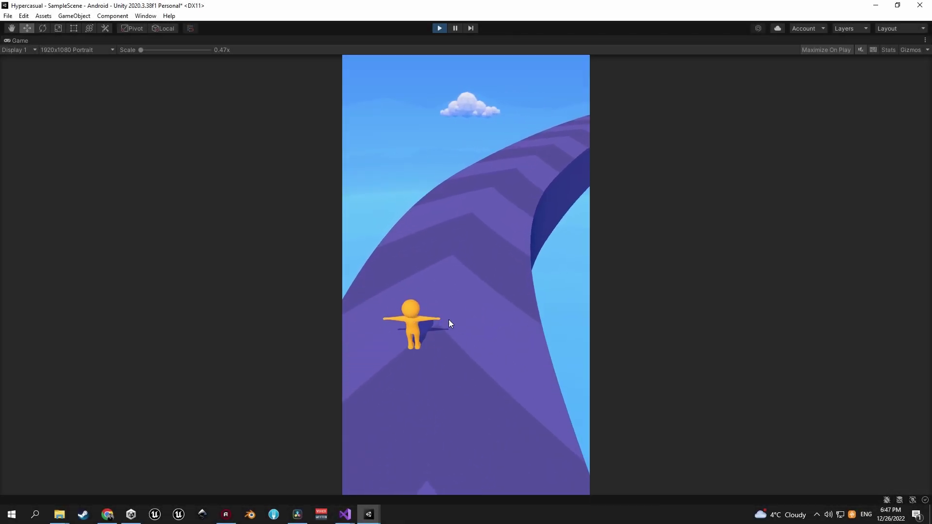
Steer the runner along the road, then preview the camera zoom by sliding Progress to 1 and back to 0.
mouse_move(451, 324)
mouse_down()
mouse_move(546, 324)
mouse_move(384, 309)
mouse_move(535, 311)
mouse_move(394, 300)
mouse_up()
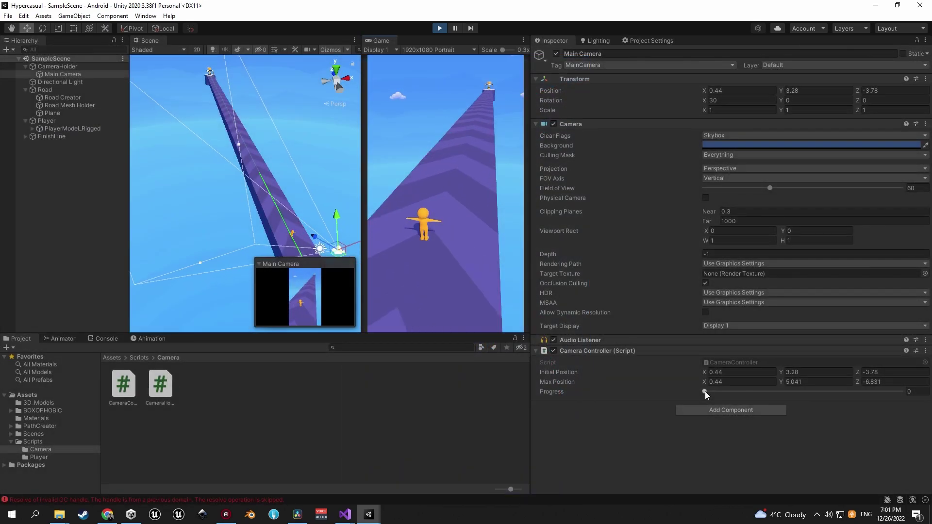
drag(705, 392, 631, 374)
drag(705, 392, 689, 368)
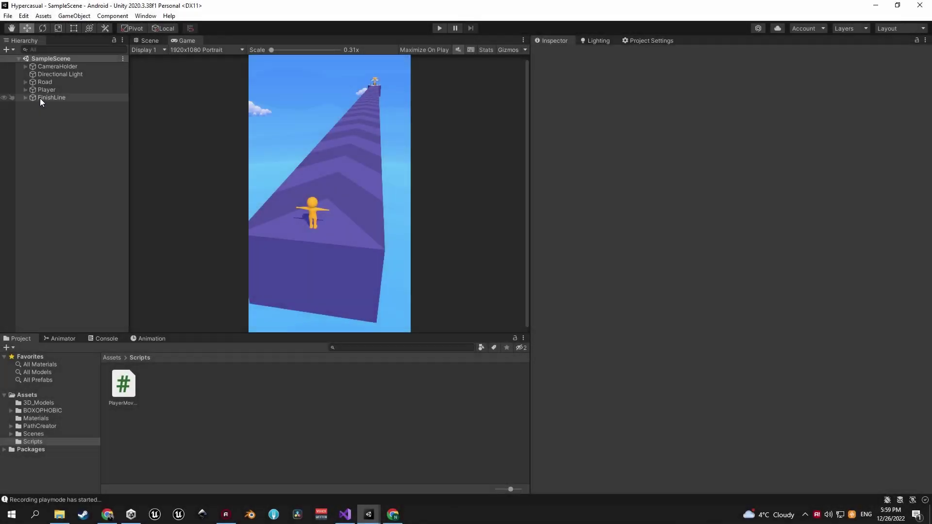
Set PlayerModel_Rigged as the Player Movement's Player Transform on Player and save the scene.
click(43, 90)
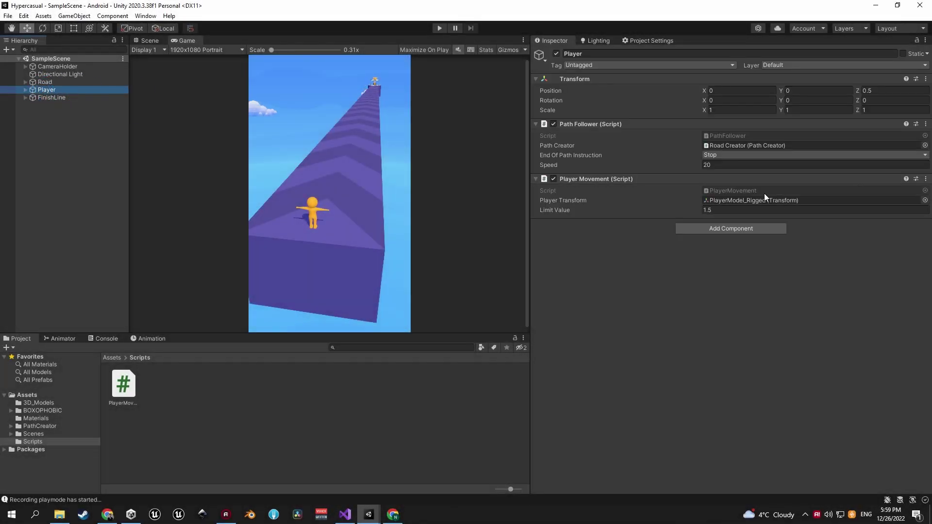
click(763, 199)
click(925, 201)
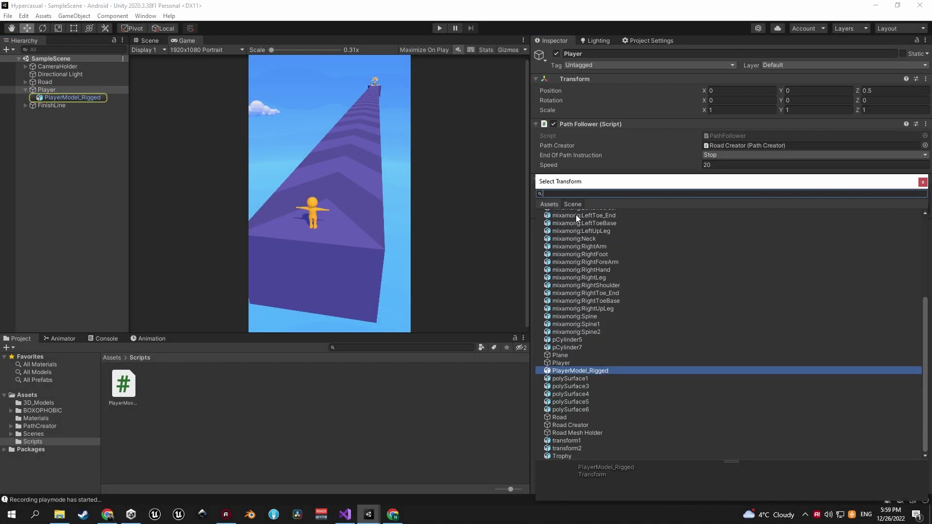
scroll(575, 228, up, 5)
double_click(560, 215)
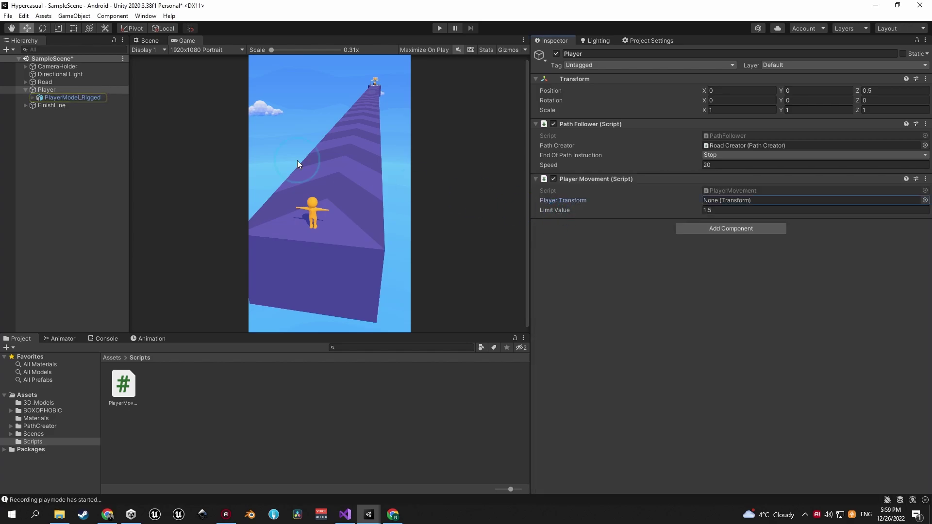
drag(64, 98, 758, 202)
key(ctrl+s)
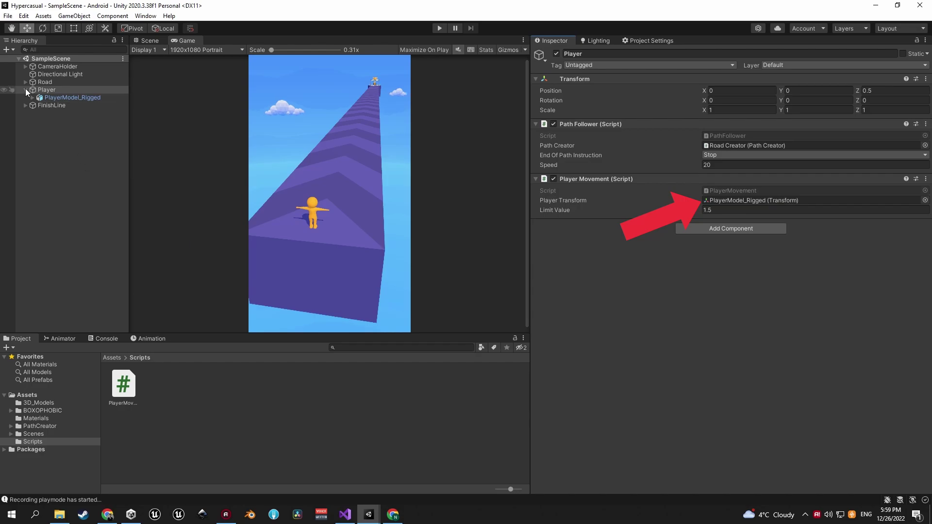
click(26, 89)
Create a new C# script named CameraHolder in the Scripts folder.
click(61, 66)
click(229, 423)
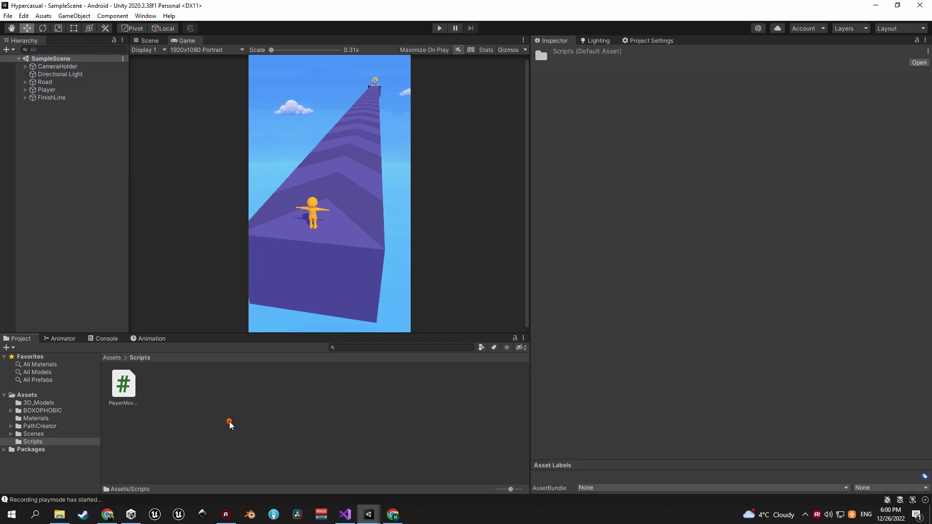
right_click(230, 425)
mouse_move(297, 165)
click(405, 144)
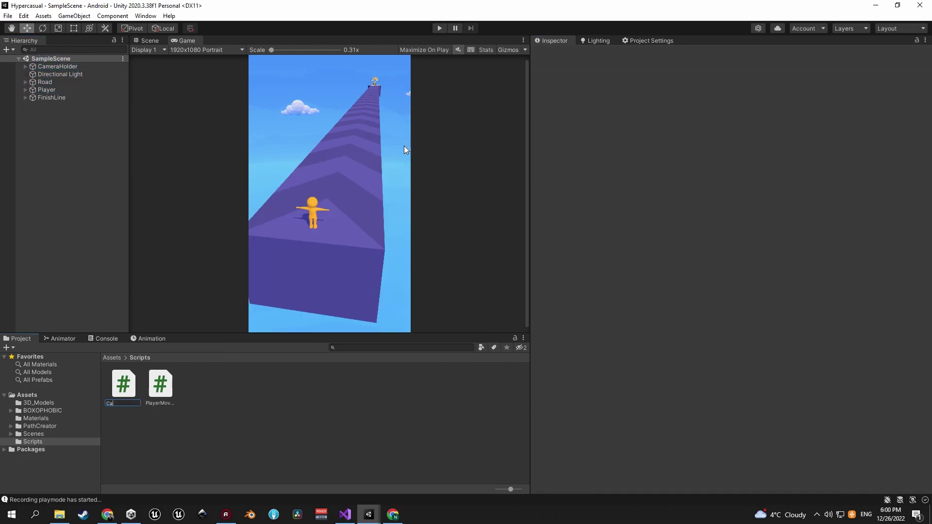
text(CameraHolder)
key(Return)
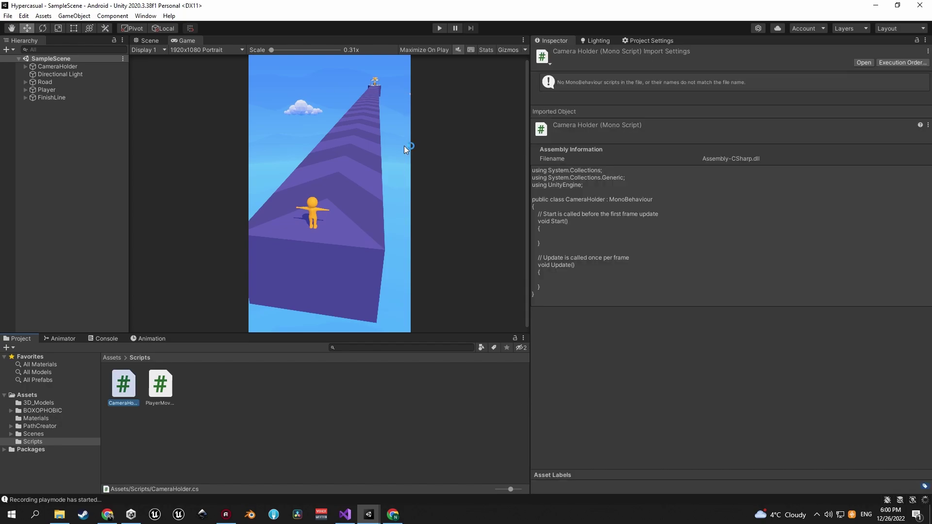
Attach the CameraHolder script to the CameraHolder object and open it in Visual Studio.
click(75, 69)
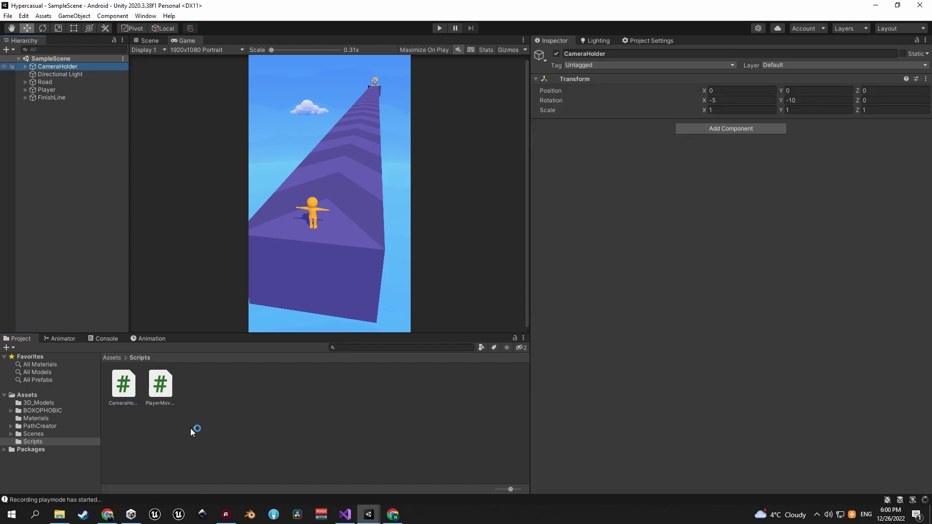
drag(127, 394, 743, 122)
double_click(738, 136)
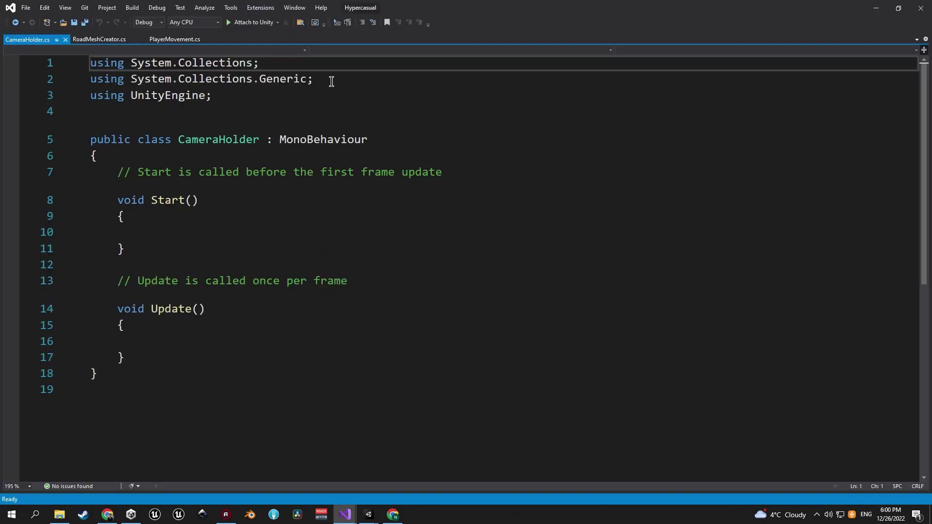
Delete the using lines and the template Start and Update methods from CameraHolder.cs.
drag(331, 79, 91, 63)
key(Delete)
click(123, 358)
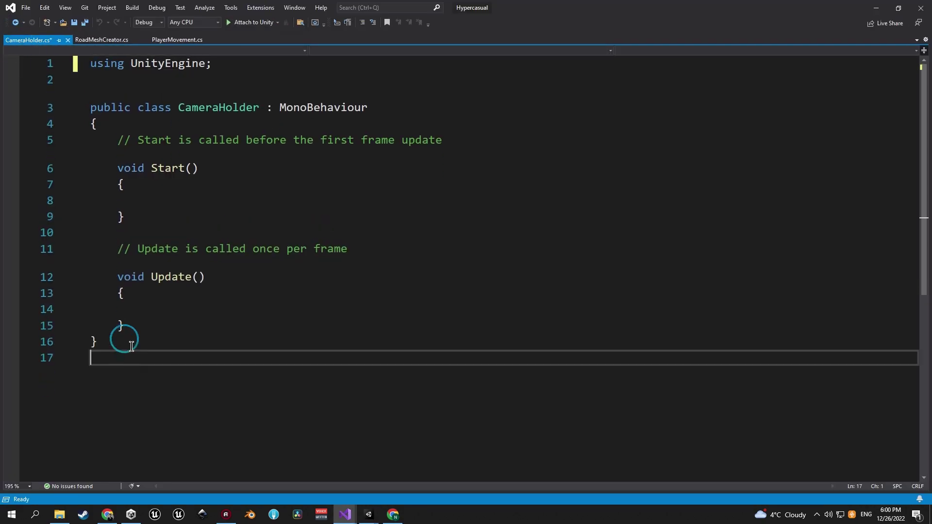
key(BackSpace)
drag(92, 342, 120, 143)
key(Delete)
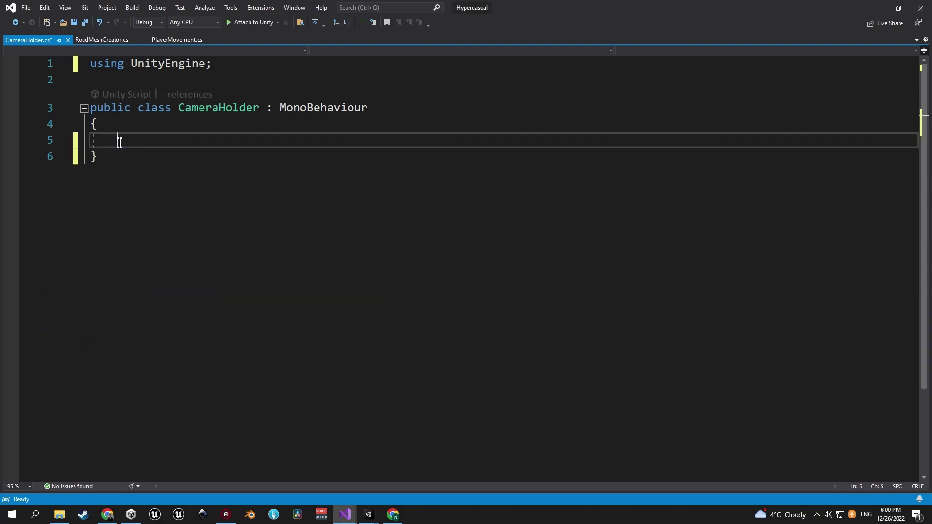
Add a [SerializeField] private Transform playerTransform field to the class.
text(private trans)
key(Tab)
text(playerTransform;)
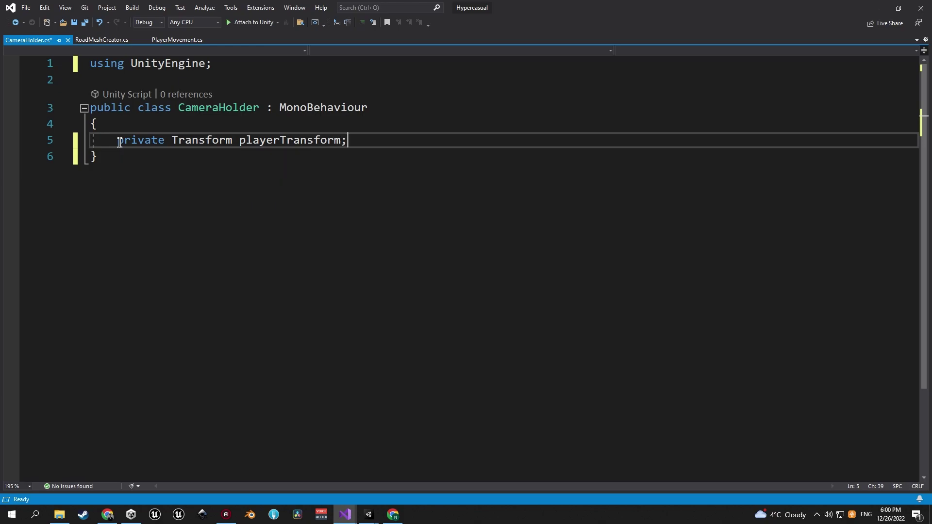
text([)
key(Down)
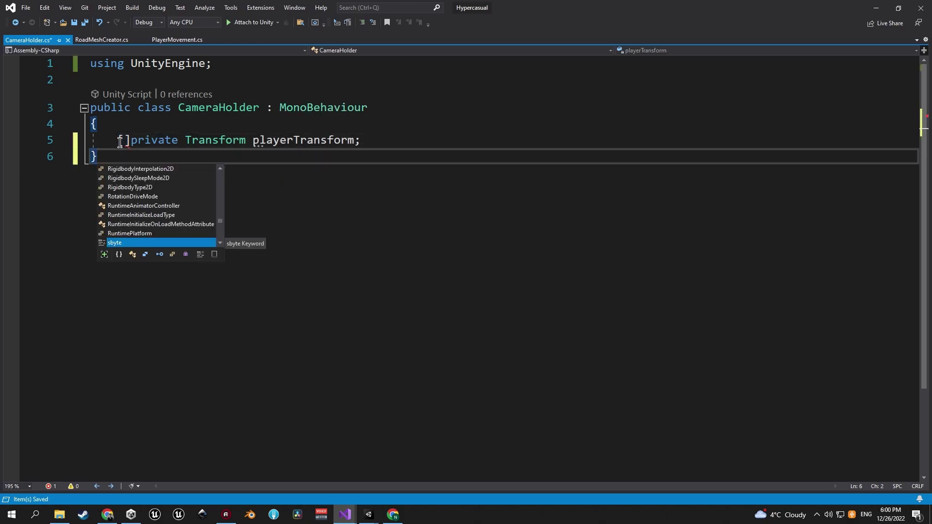
key(Escape)
click(121, 140)
text(ser])
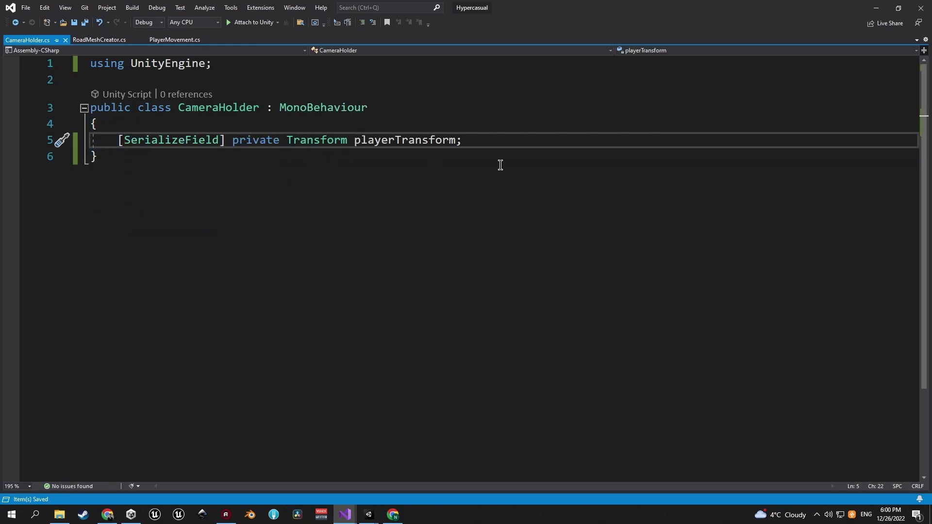
click(488, 140)
key(Return)
key(Return)
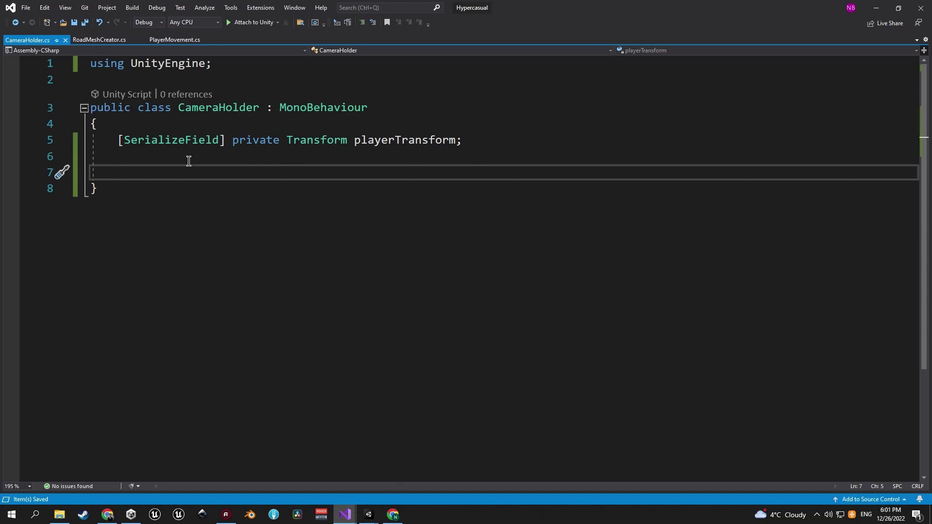
Write an Update method setting transform.position to new Vector3 of playerTransform's x, y and z.
text(upda)
key(Tab)
text(transform.)
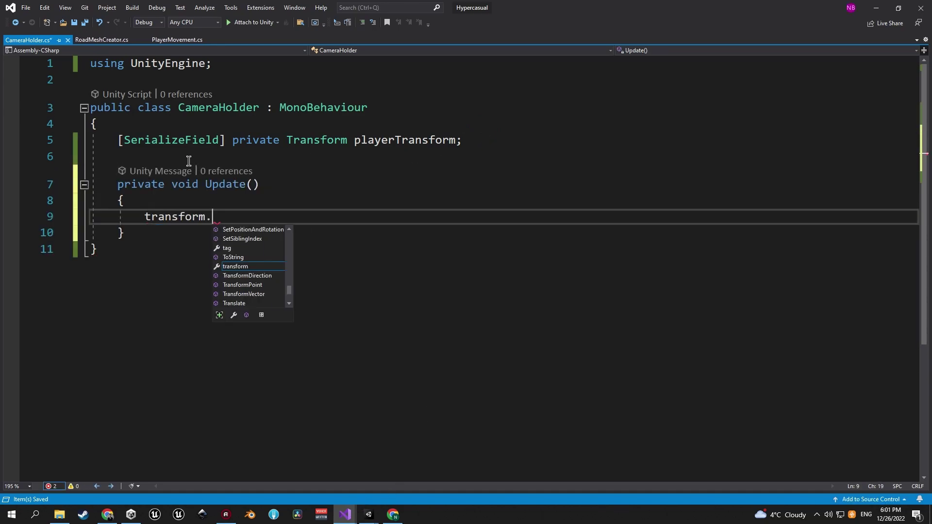
text(position = en)
key(BackSpace)
key(BackSpace)
text(new Vector3(playerTransform.position.xx,)
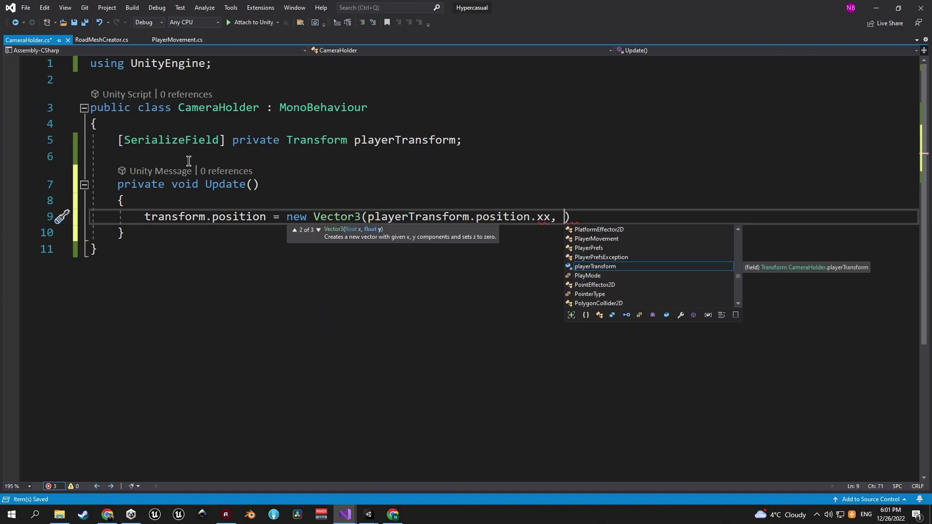
key(BackSpace)
key(BackSpace)
key(BackSpace)
text(, tr)
key(BackSpace)
key(BackSpace)
text(playerTransform.)
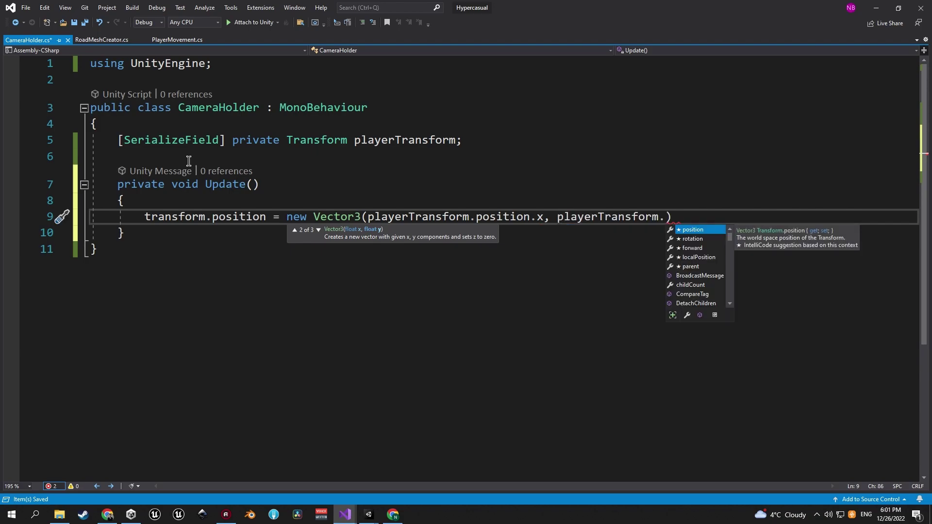
text(position.y, playerTransform.p)
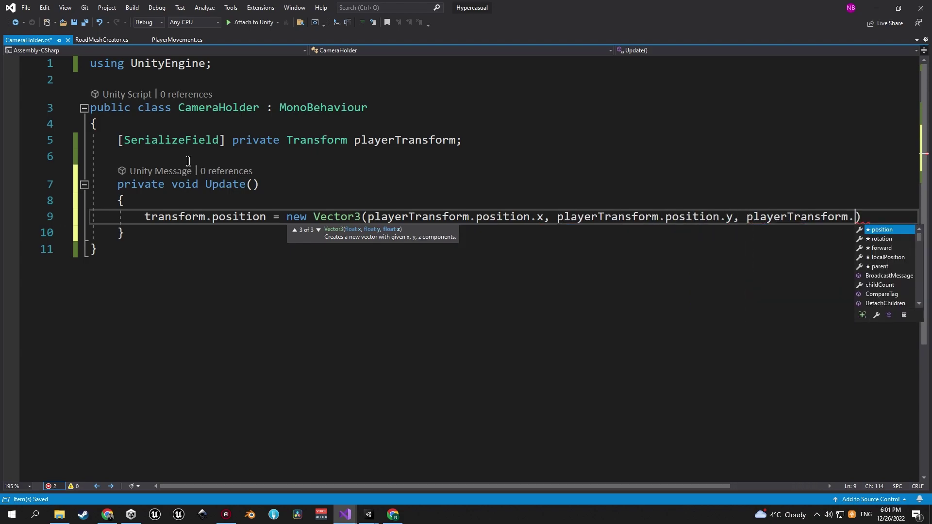
text(osition.z)
Wrap the z argument onto its own line, save the script, and return to Unity.
click(743, 223)
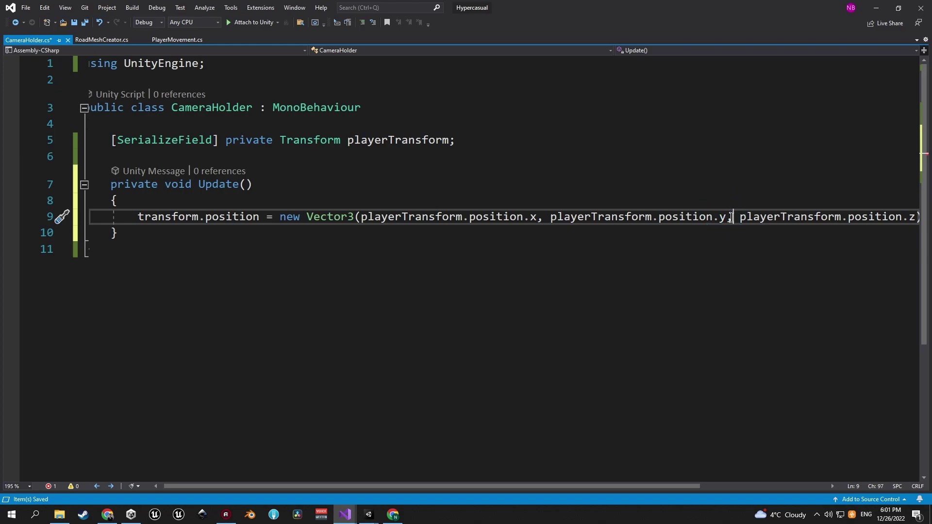
key(Return)
key(ctrl+s)
click(355, 235)
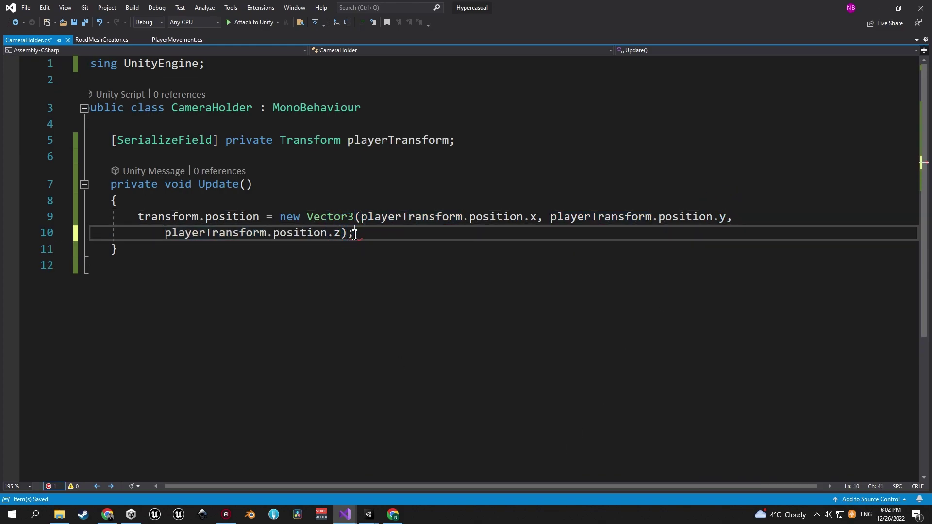
click(413, 487)
drag(412, 487, 277, 465)
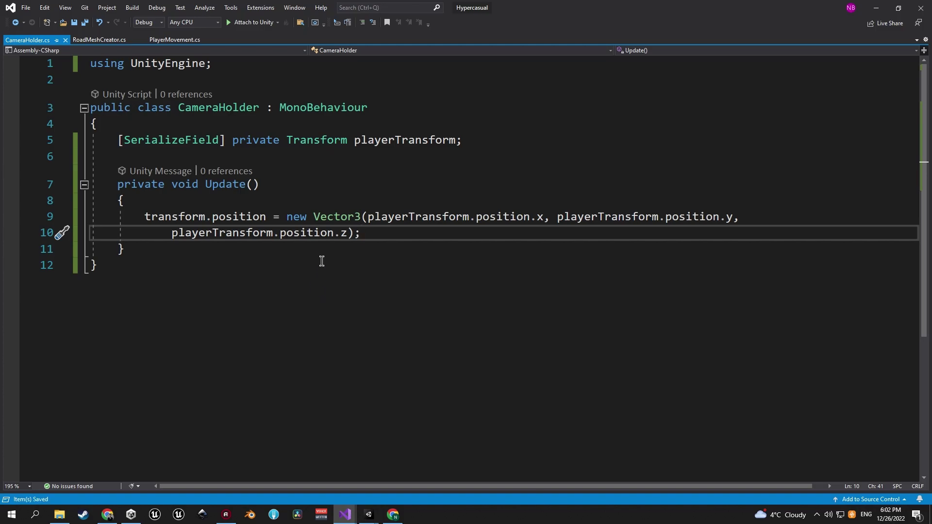
click(365, 518)
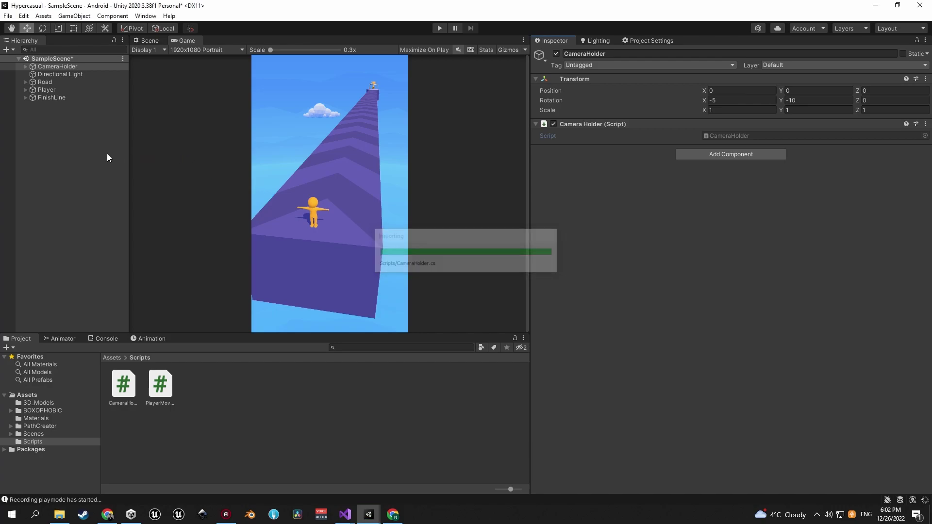
Assign Player to the Camera Holder's Player Transform and enter Play mode.
drag(59, 93, 764, 146)
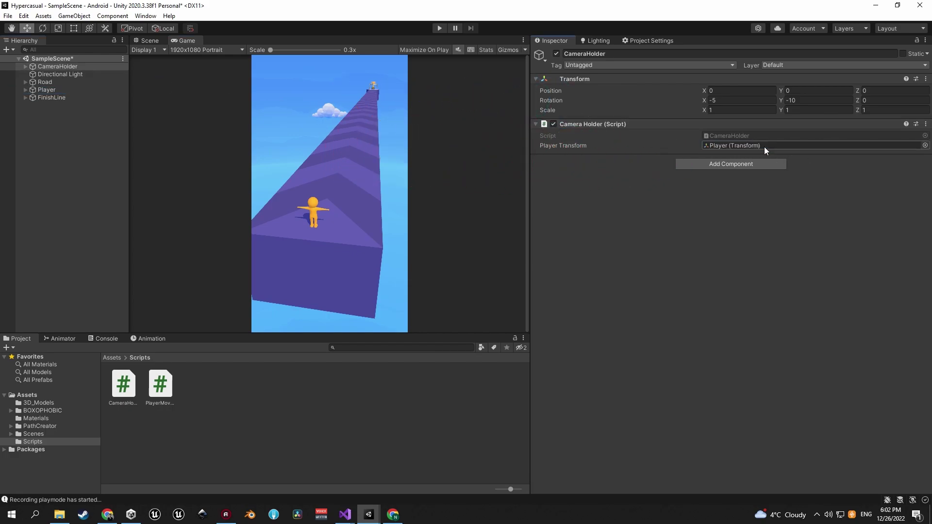
click(441, 30)
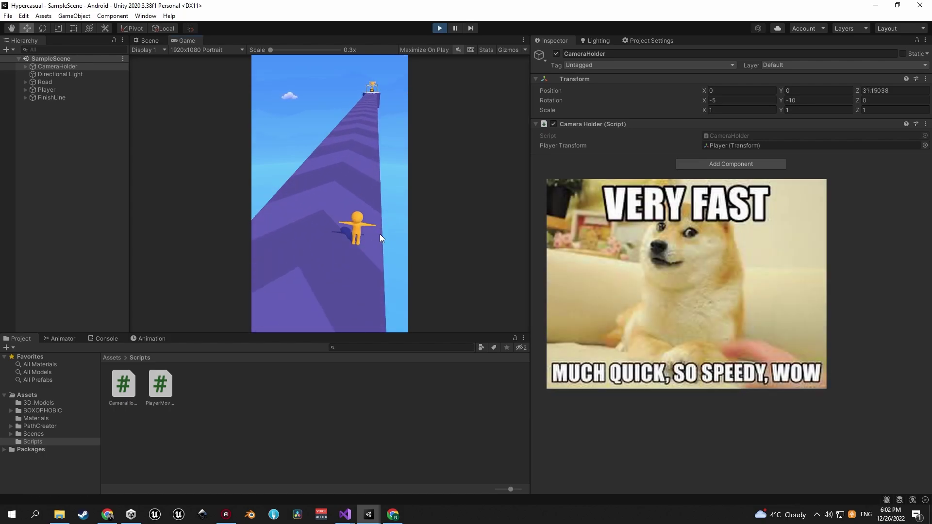
Set the Player's Path Follower Speed to 3.5, then replay in a maximized Game view, steering the runner.
click(438, 28)
click(61, 89)
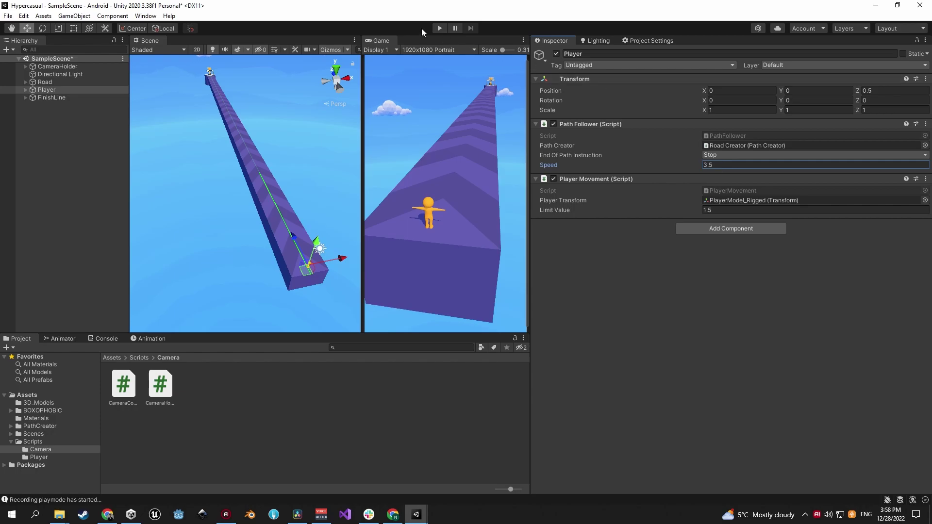
click(440, 28)
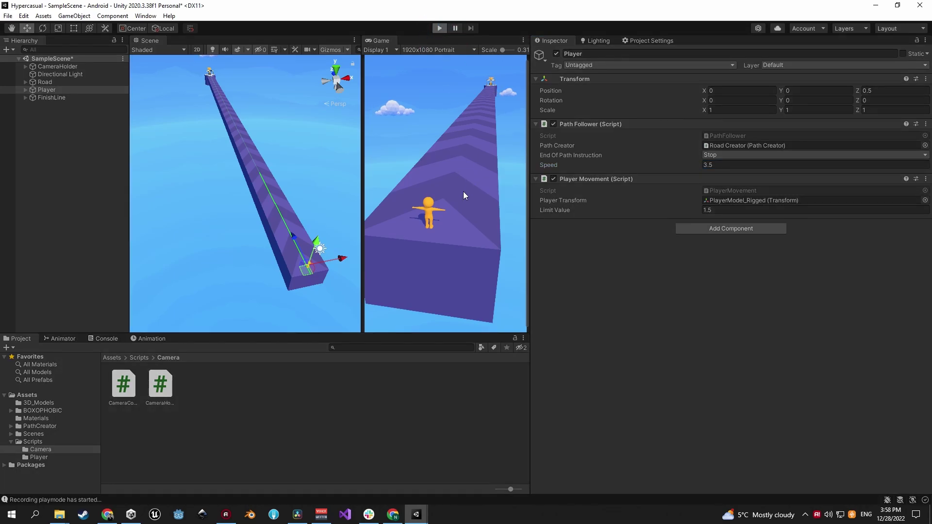
mouse_move(429, 248)
mouse_down()
mouse_move(460, 257)
mouse_move(372, 239)
mouse_up()
drag(361, 194, 325, 195)
click(507, 50)
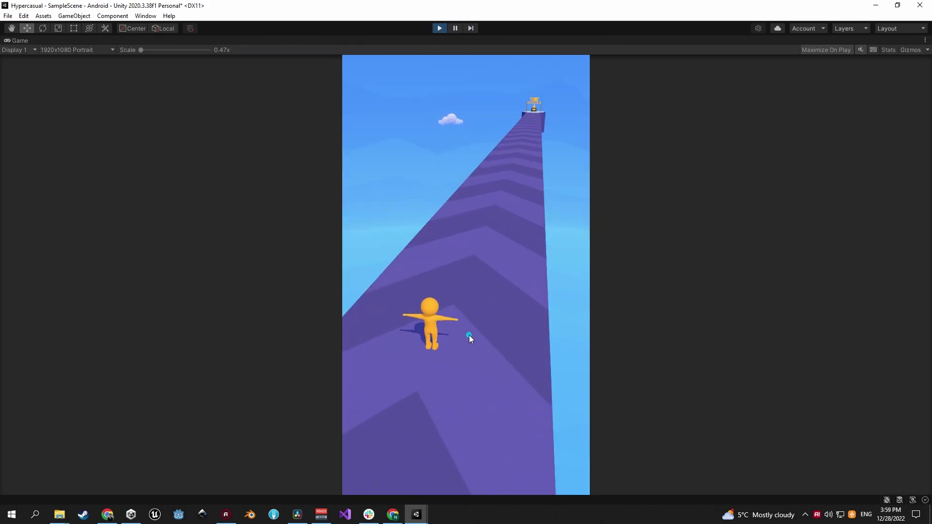
mouse_move(568, 349)
mouse_down()
mouse_move(392, 318)
mouse_move(511, 334)
mouse_move(479, 331)
mouse_up()
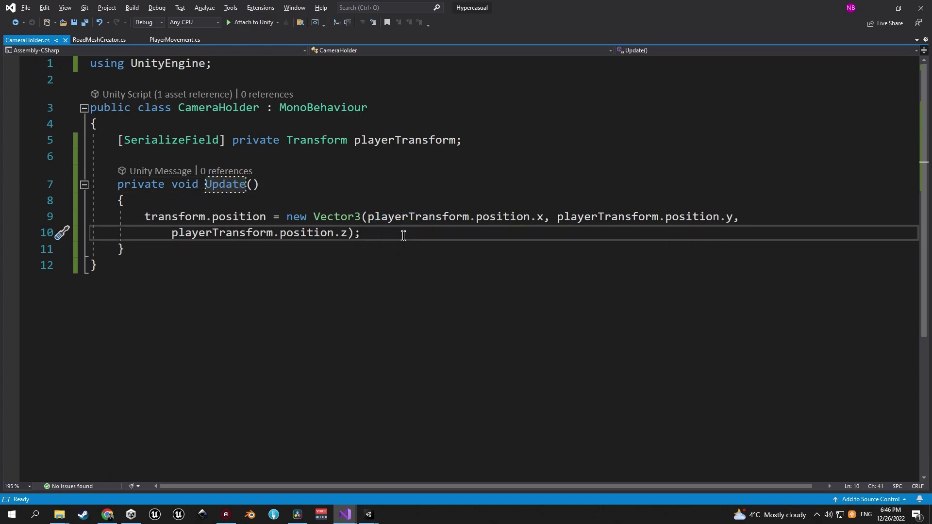
Add a line setting transform.eulerAngles to new Vector3 starting with playerTransform.eulerAngles.x.
key(Return)
key(Return)
text(transform.)
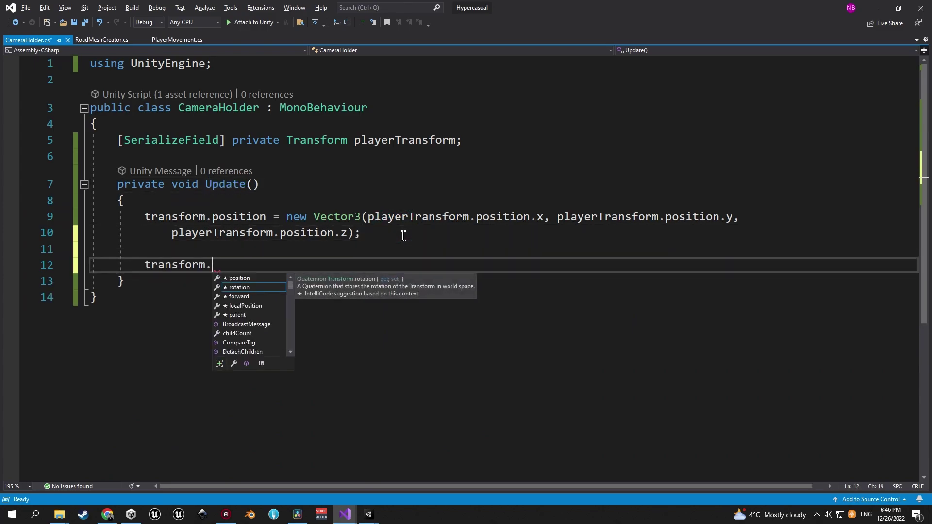
text(eul)
key(Tab)
text(= new vec)
key(Tab)
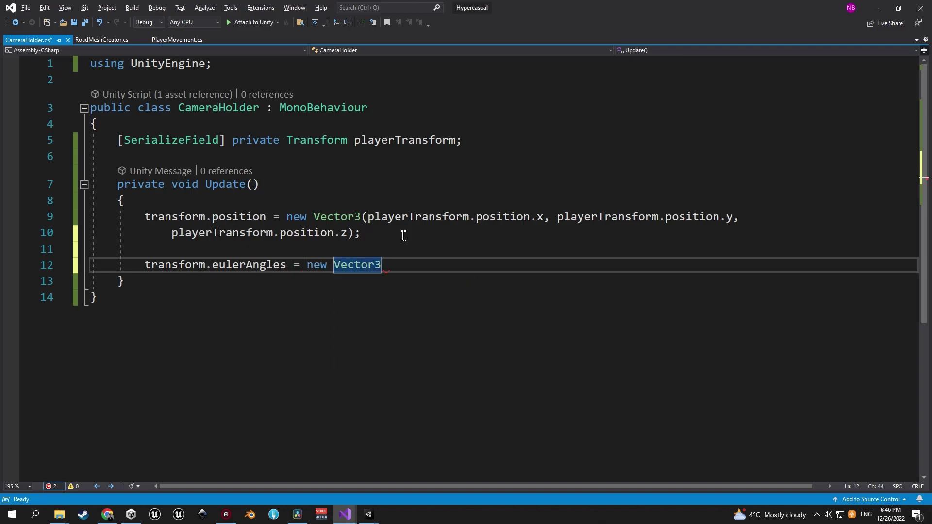
text((playerTransform.eu)
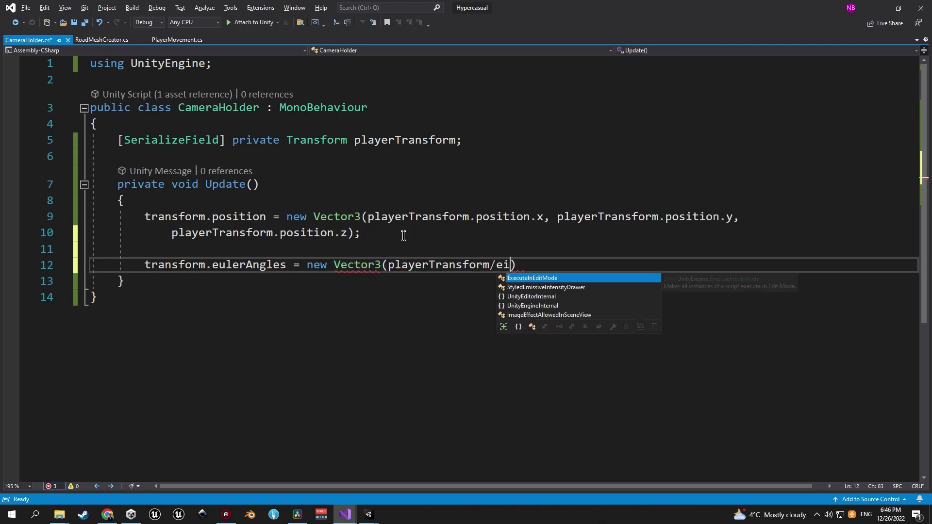
key(BackSpace)
key(BackSpace)
key(BackSpace)
text(,)
key(Tab)
text(.x,)
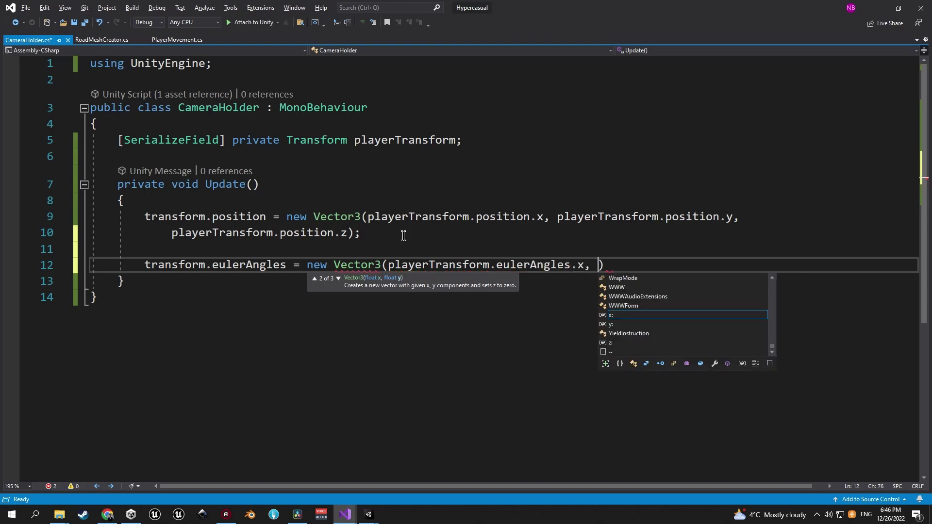
Complete the Vector3 with playerTransform.eulerAngles.y and 0 for Z, then return to Unity.
drag(389, 264, 590, 264)
key(ctrl+c)
click(598, 265)
key(ctrl+v)
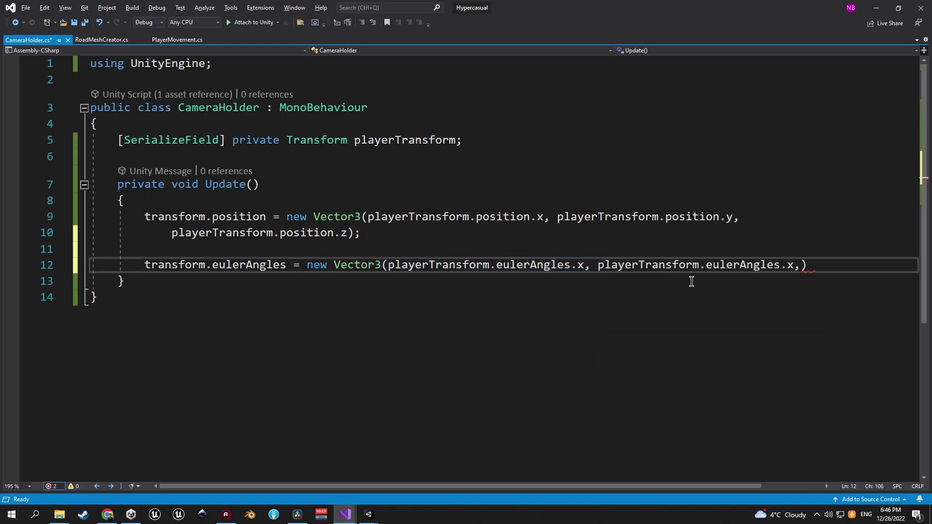
key(Left)
key(BackSpace)
key(Right)
key(Right)
key(ctrl+v)
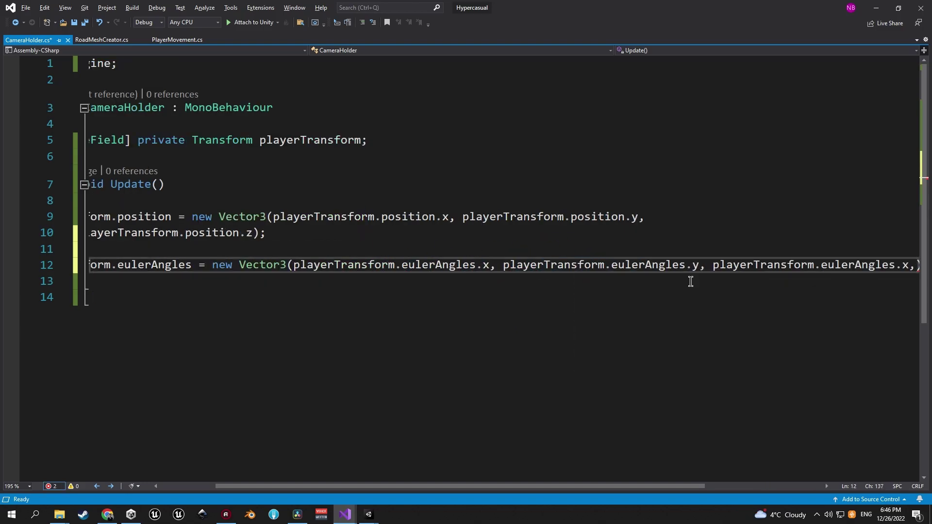
key(ctrl+shift+Left)
key(ctrl+shift+Left)
key(ctrl+shift+Left)
key(ctrl+shift+Left)
text(0)
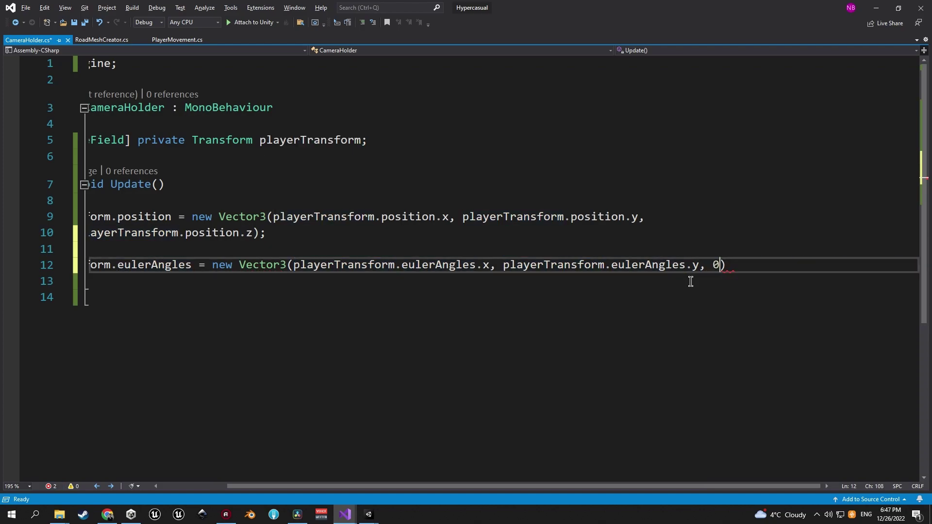
drag(654, 485, 586, 485)
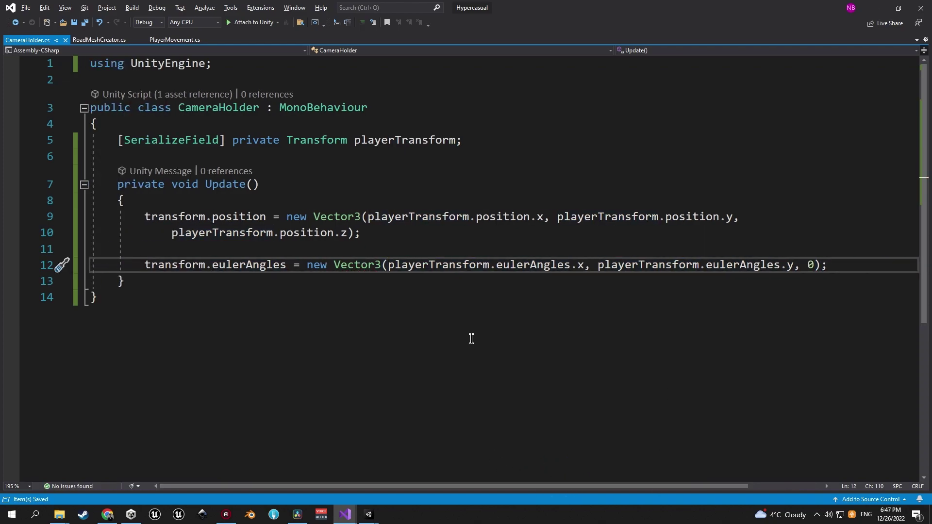
key(alt+Tab)
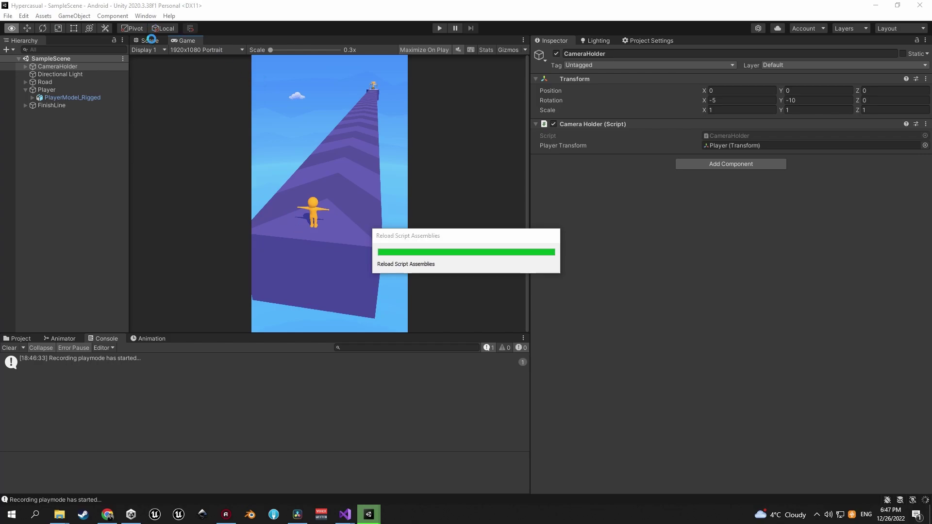
Curve the road by adding a mid-road anchor on Road Creator and dragging it to X -14.
click(150, 41)
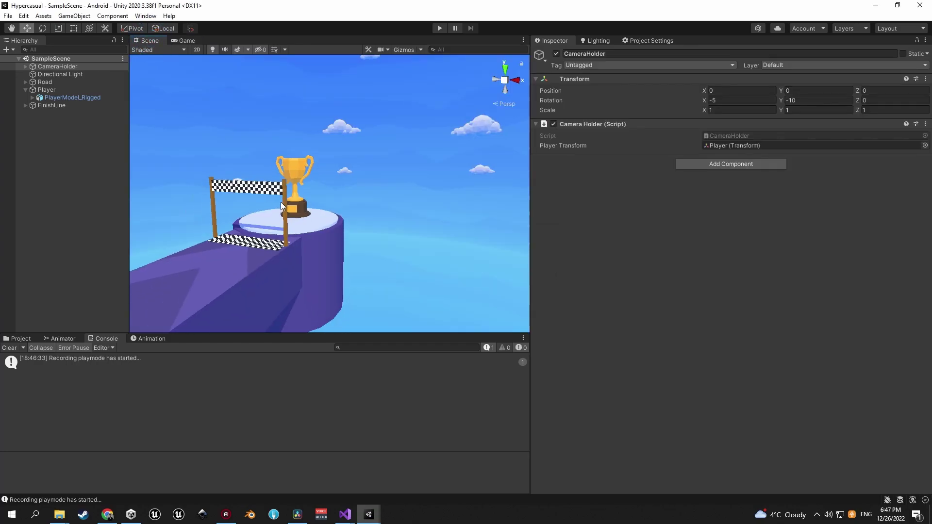
double_click(83, 82)
right_drag(363, 187, 485, 127)
click(26, 83)
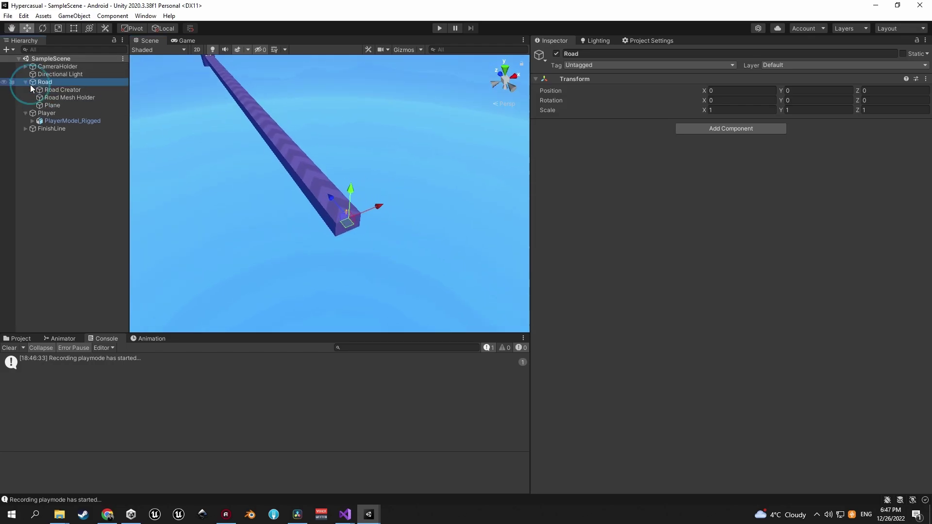
click(35, 89)
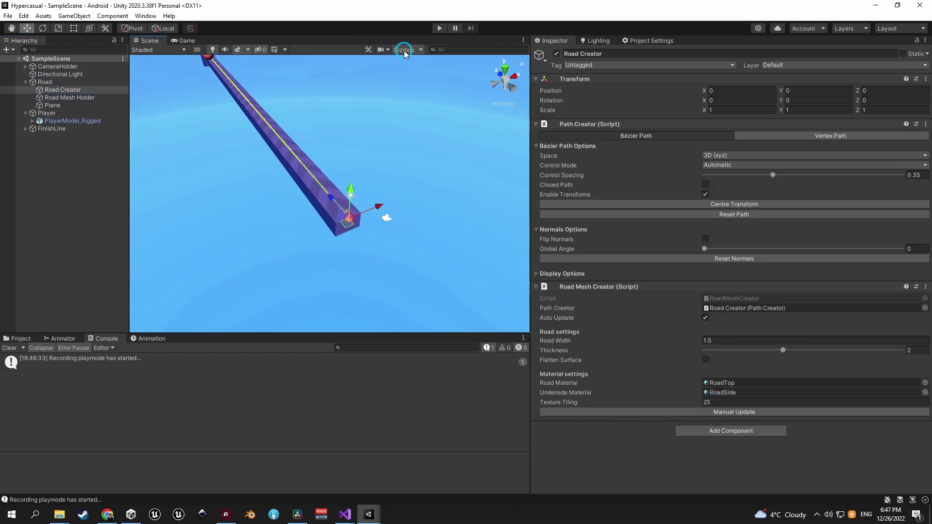
shift+click(311, 169)
click(304, 170)
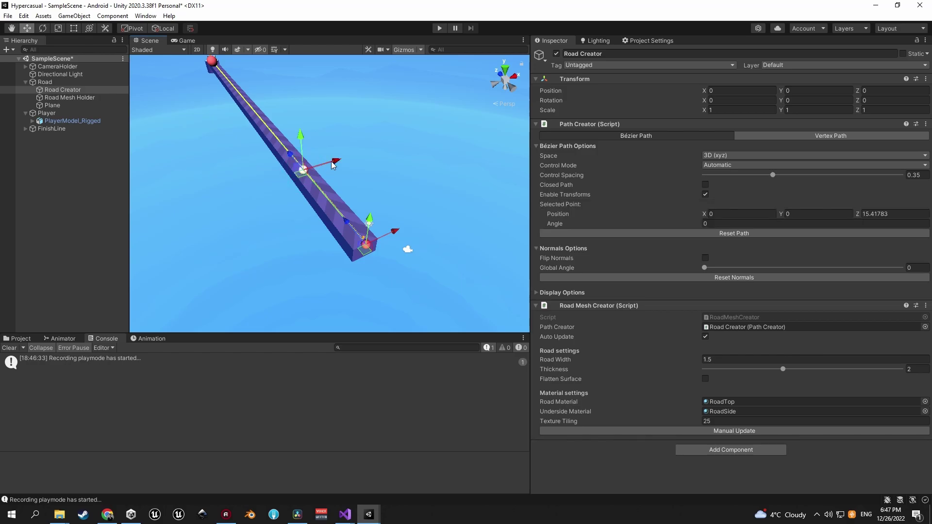
drag(333, 165, 241, 202)
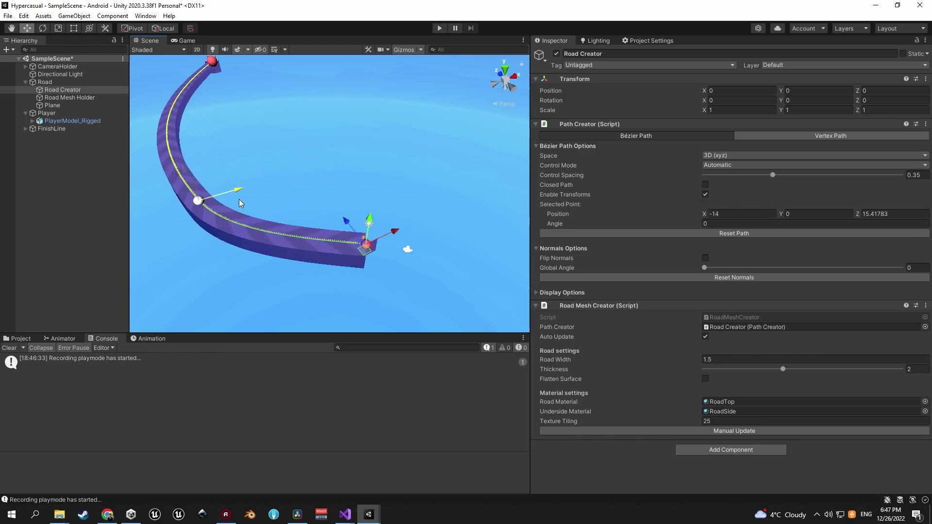
Play-test steering along the curve, checking the CameraHolder's and Player's transforms, then stop.
click(186, 41)
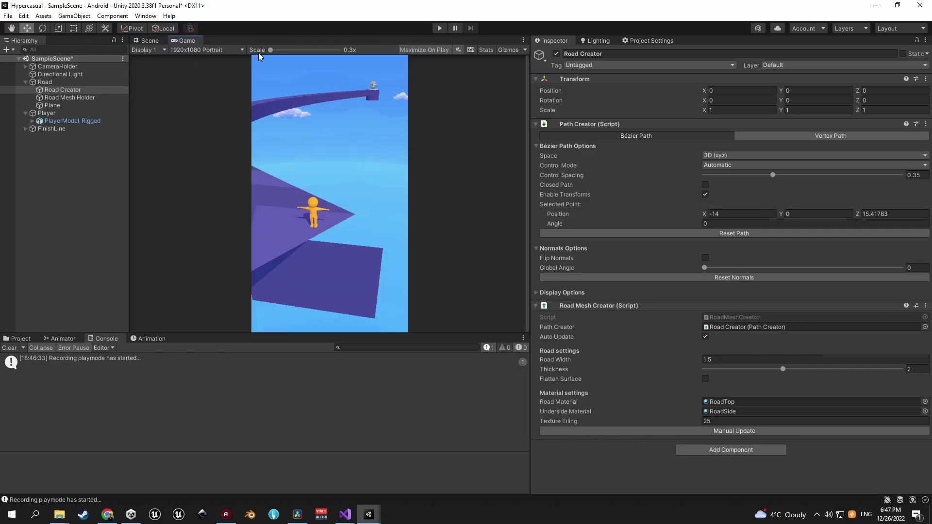
click(435, 29)
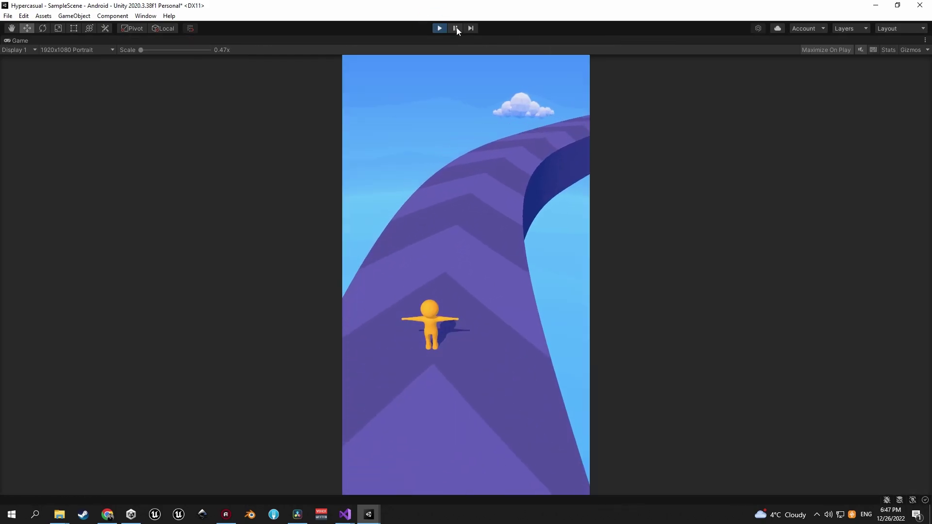
mouse_move(429, 313)
mouse_down()
mouse_move(551, 324)
mouse_move(390, 313)
mouse_up()
click(455, 28)
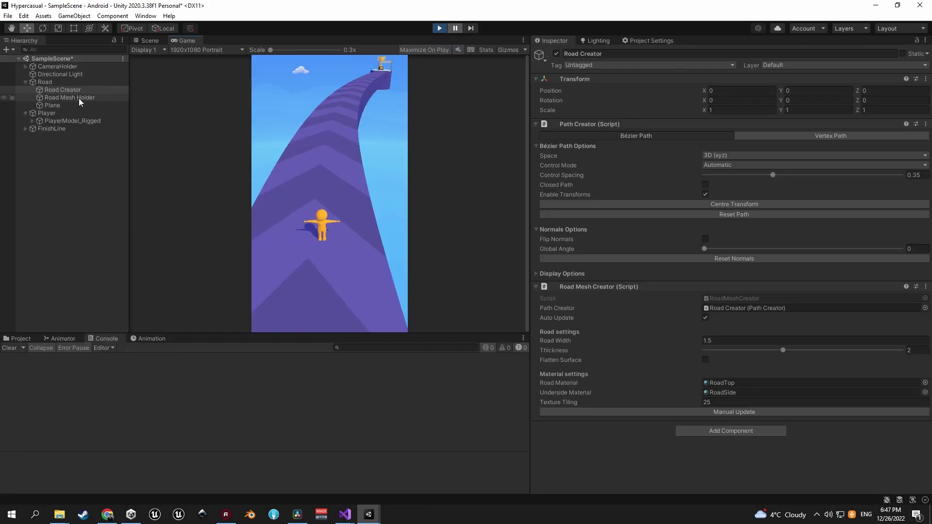
click(68, 67)
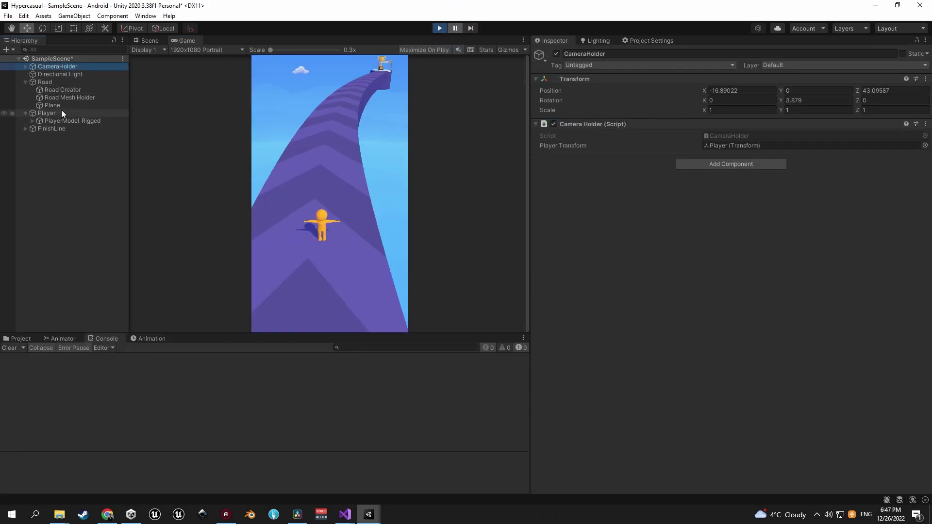
click(47, 113)
click(439, 29)
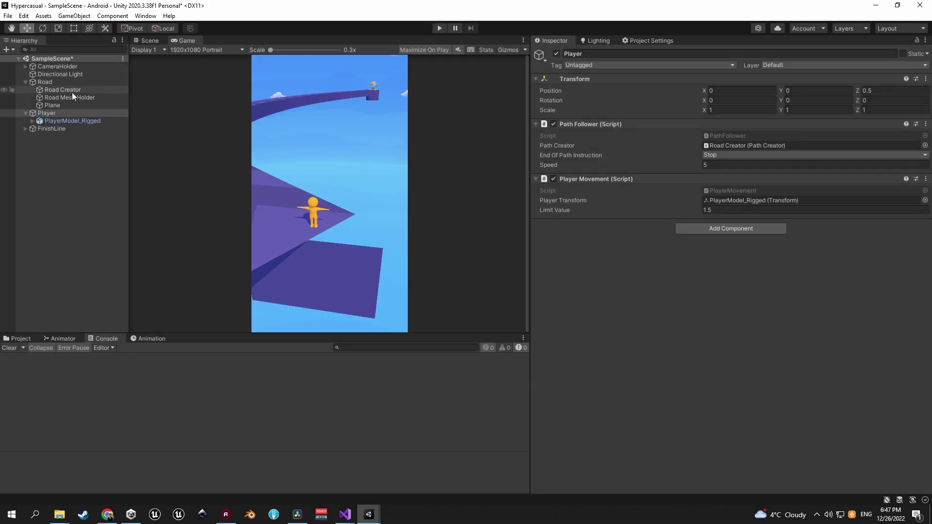
click(60, 67)
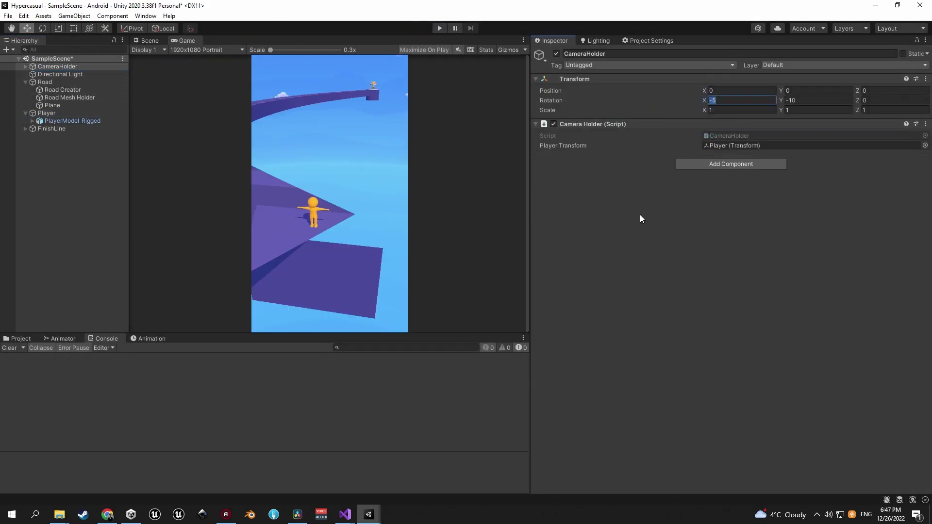
Add a Vector3 initialRotation field and an Awake method storing transform.eulerAngles in it.
key(alt+Tab)
click(473, 144)
key(Return)
text(private vector3 initi)
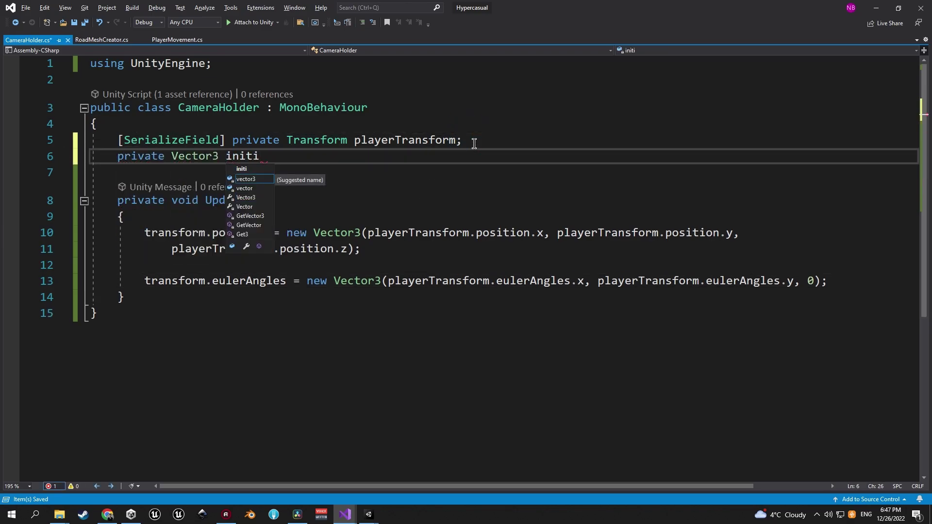
text(alRotation;)
key(Return)
key(Return)
text(Awa)
key(Tab)
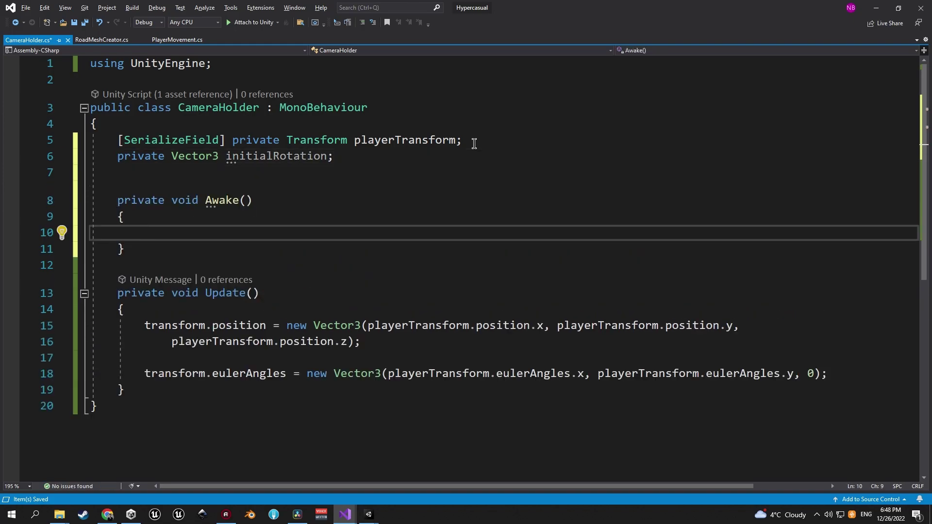
text(initi)
key(Tab)
text(= transform.eu)
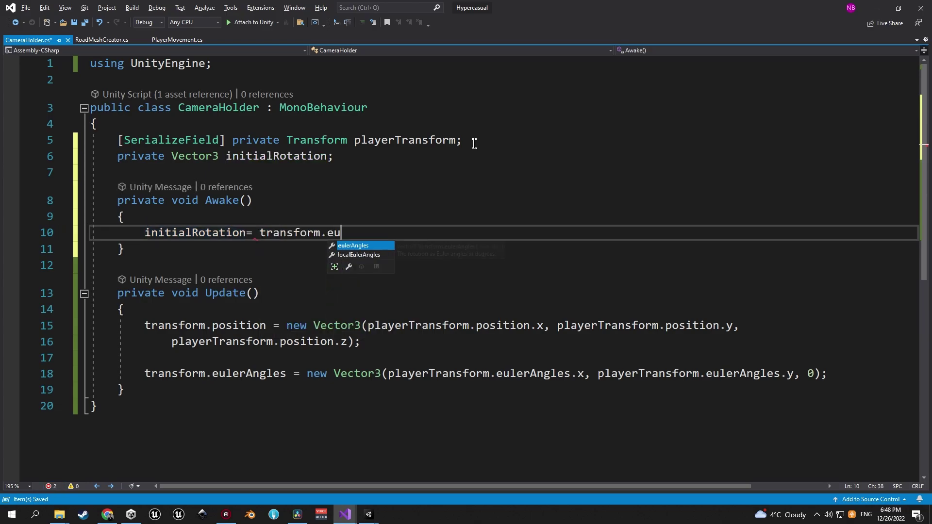
text(lerAngles;)
key(ctrl+s)
Add initialRotation.x and initialRotation.y to the X and Y rotation arguments in Update.
click(584, 374)
text(+ initialRotation.x)
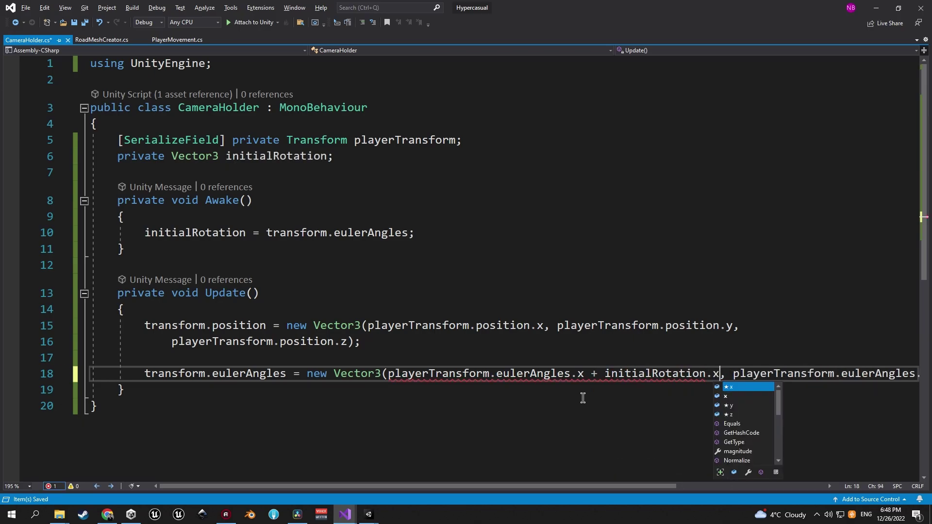
key(Right)
key(Return)
click(370, 390)
text(+ initialRotation.y)
key(Escape)
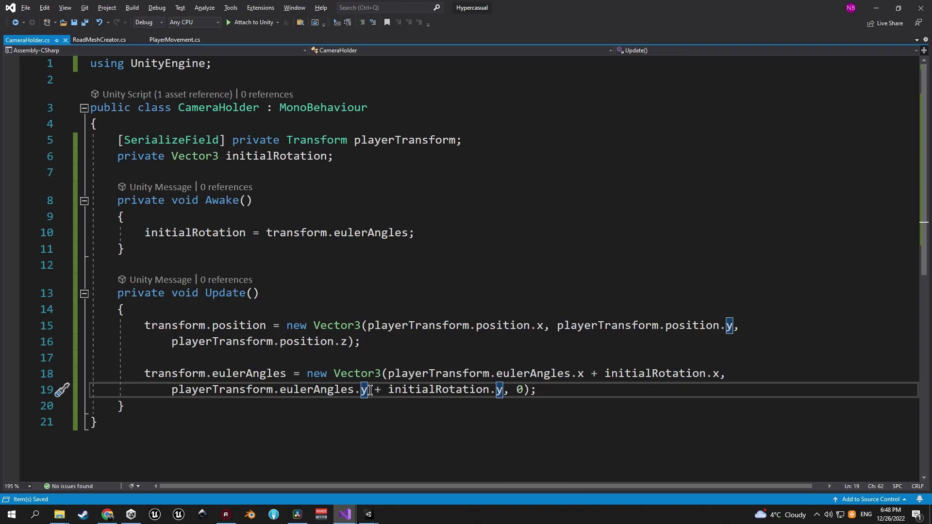
Play-test the camera holder's -5 X tilt, then undo the road curve so it is straight.
key(alt+Tab)
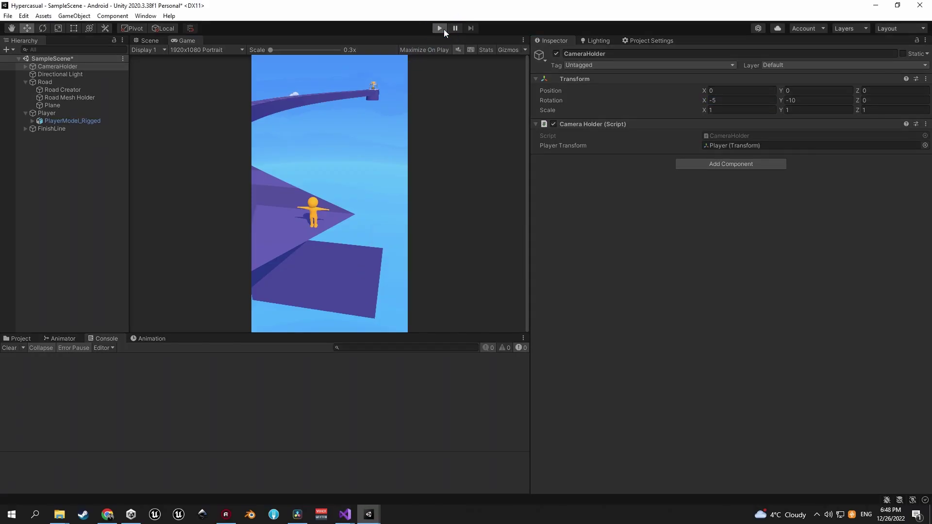
key(ctrl+p)
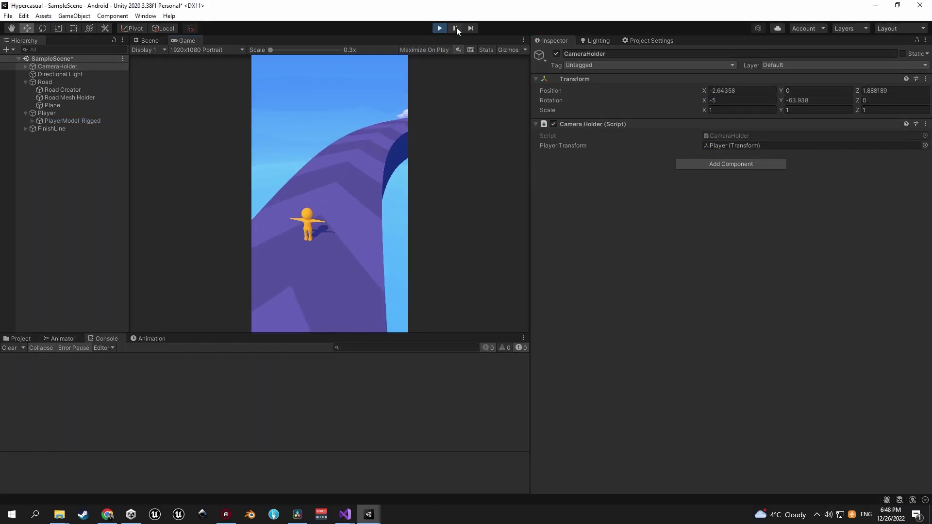
key(ctrl+p)
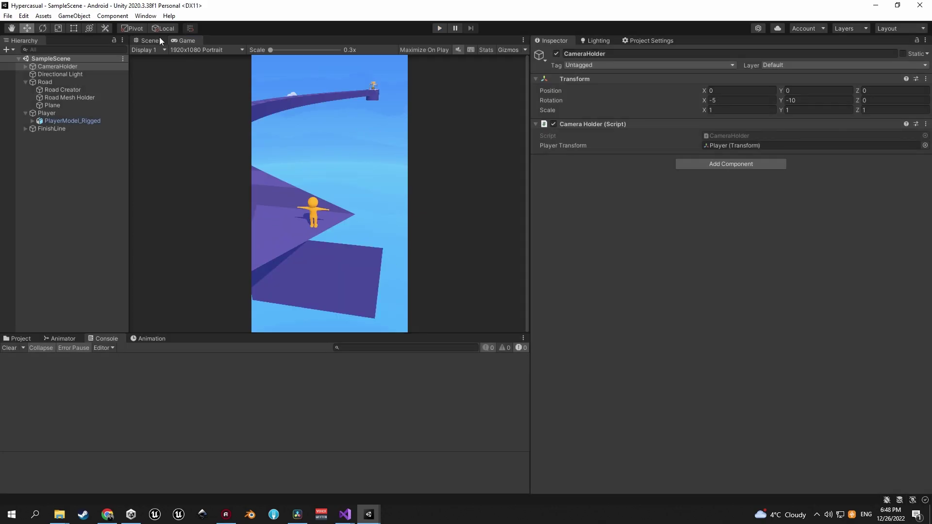
key(ctrl+z)
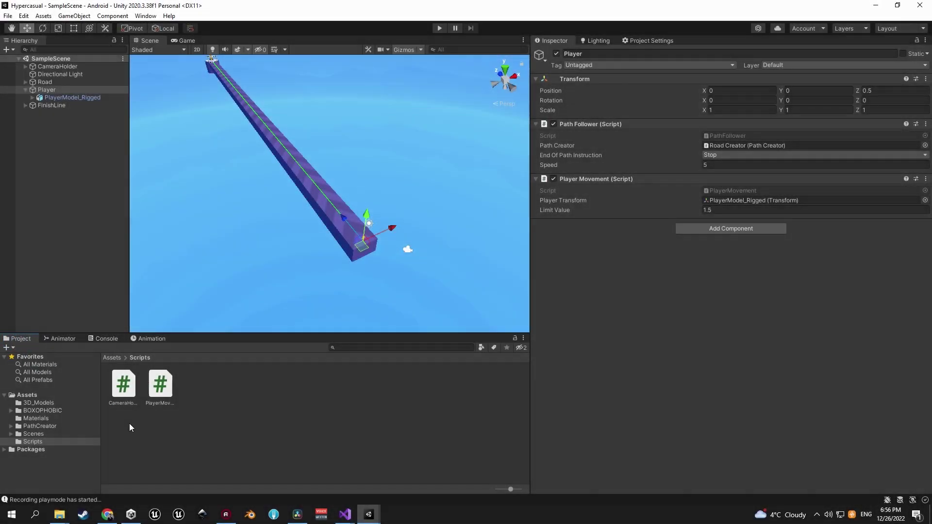
Create a new C# script named CameraController in the Scripts folder.
click(129, 435)
right_click(129, 437)
mouse_move(252, 165)
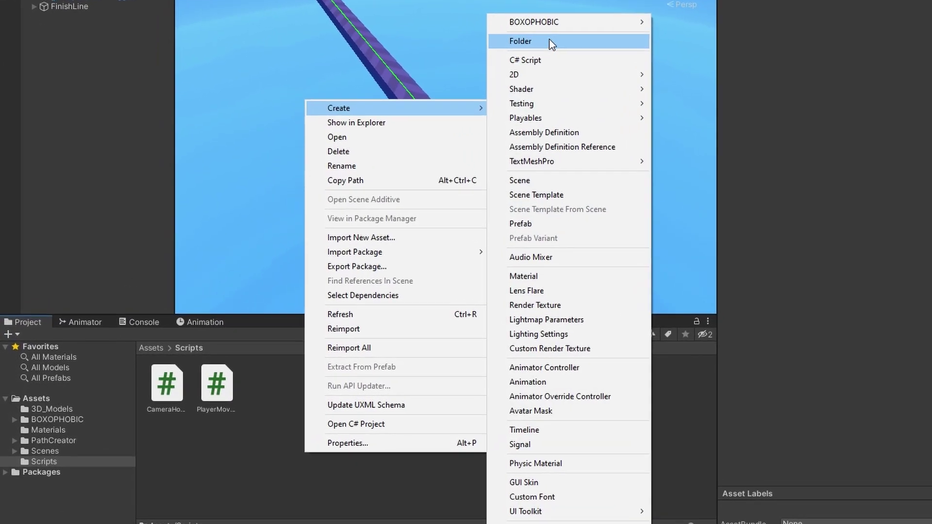
click(418, 123)
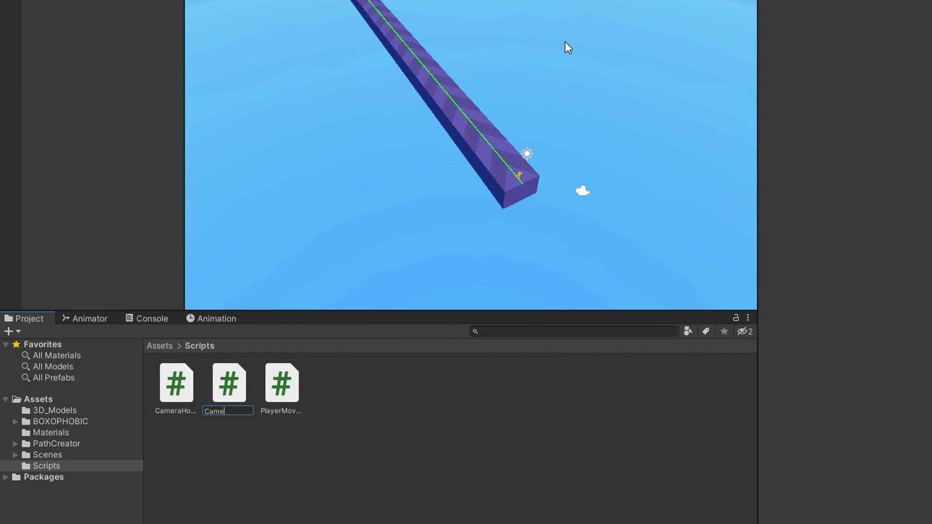
text(CameraController)
key(Return)
Create a Camera folder in Scripts and move both camera scripts into it.
right_click(344, 447)
mouse_move(477, 78)
click(555, 28)
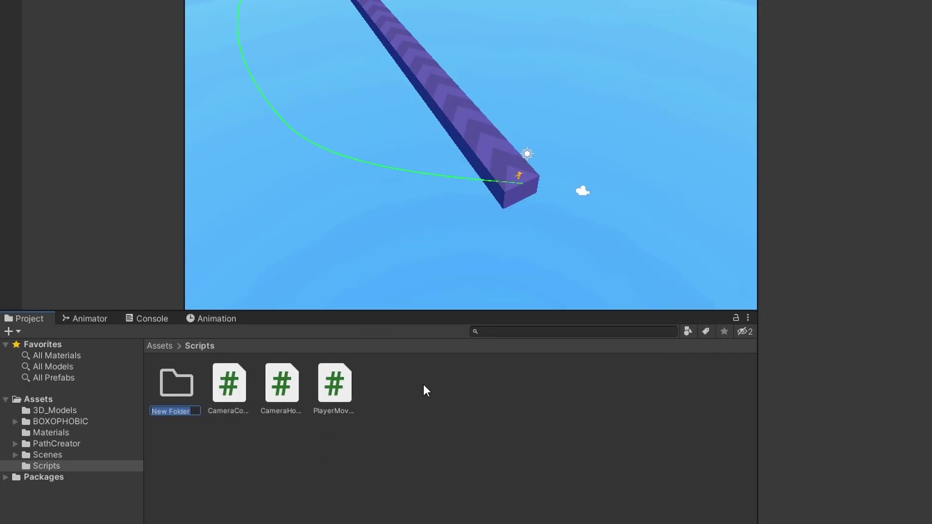
key(Return)
drag(297, 383, 258, 389)
drag(182, 402, 179, 402)
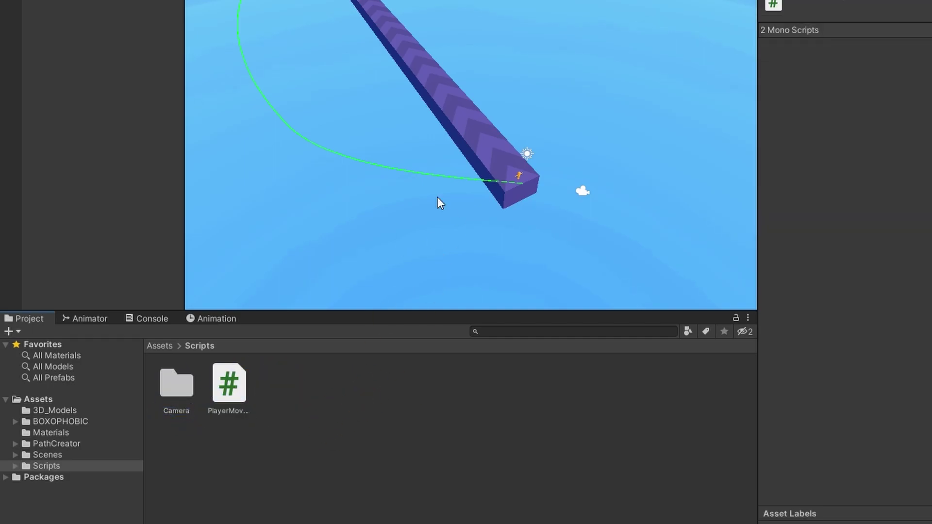
Create a Player folder in Scripts and move PlayerMovement into it.
right_click(313, 404)
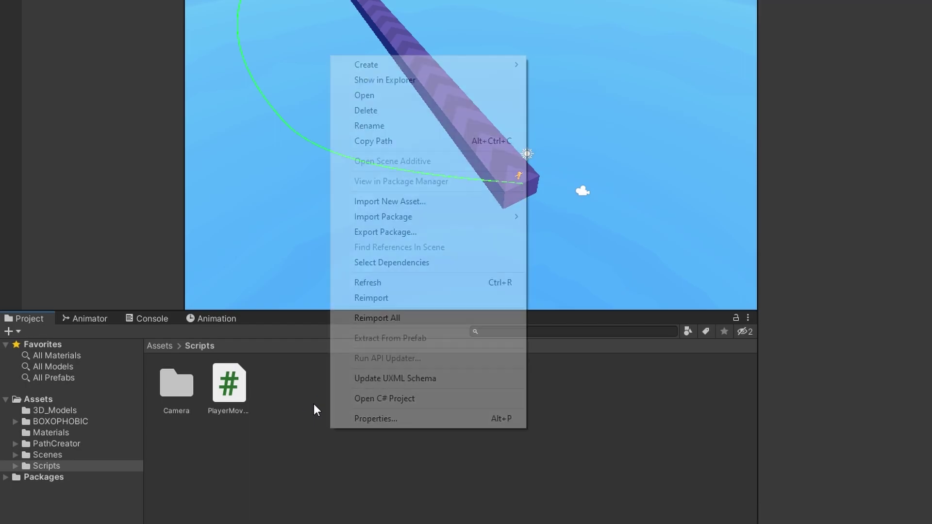
mouse_move(459, 68)
click(562, 20)
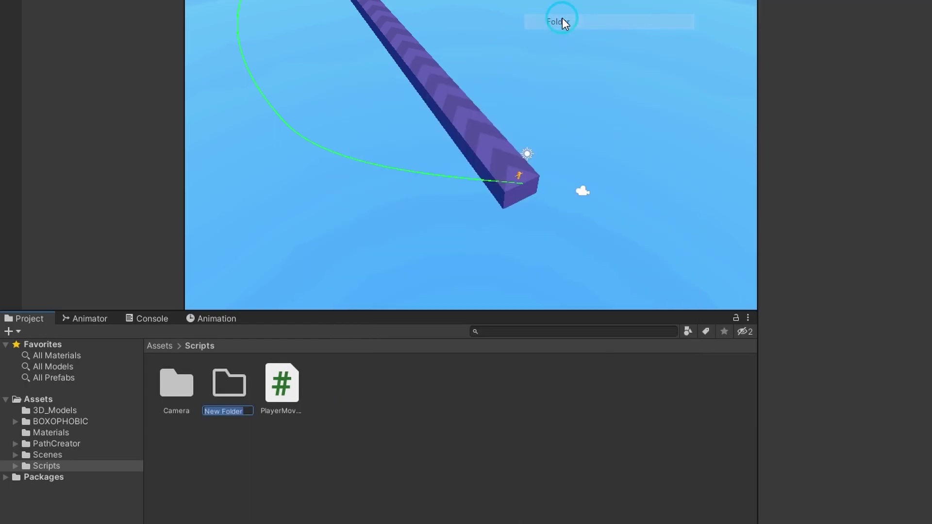
key(Return)
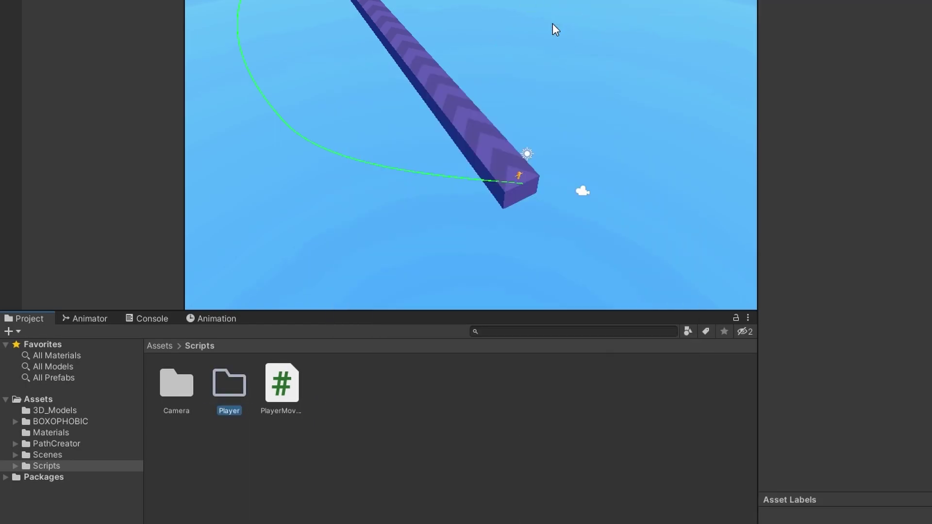
drag(295, 410, 228, 384)
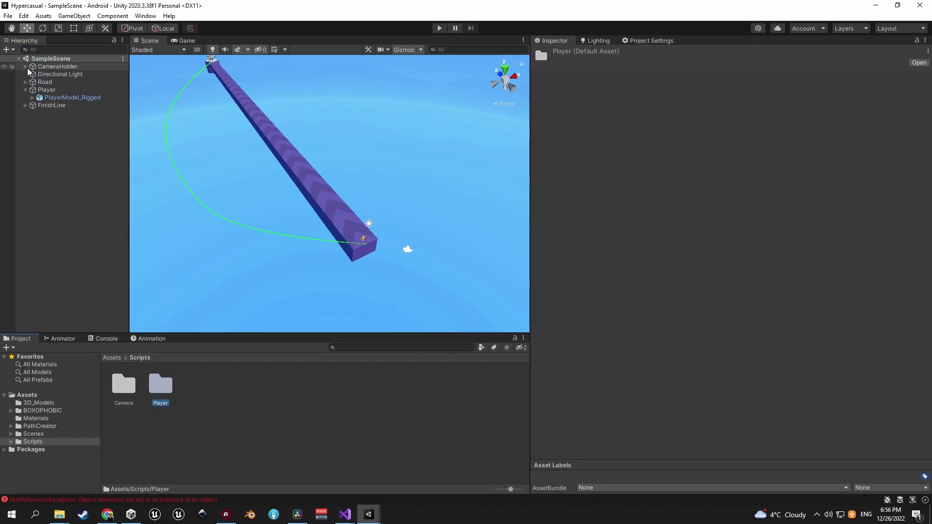
Attach the CameraController script to Main Camera under CameraHolder and clear the Console errors.
click(26, 67)
click(62, 73)
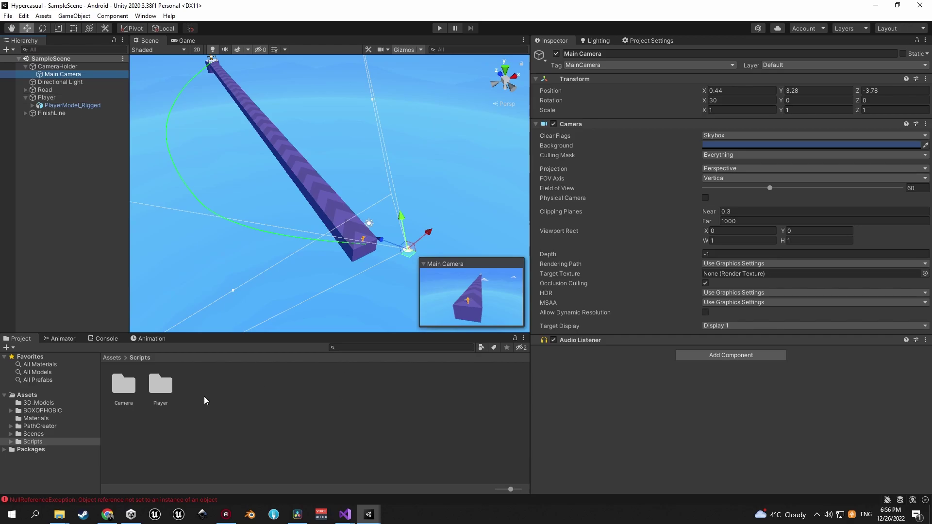
double_click(124, 386)
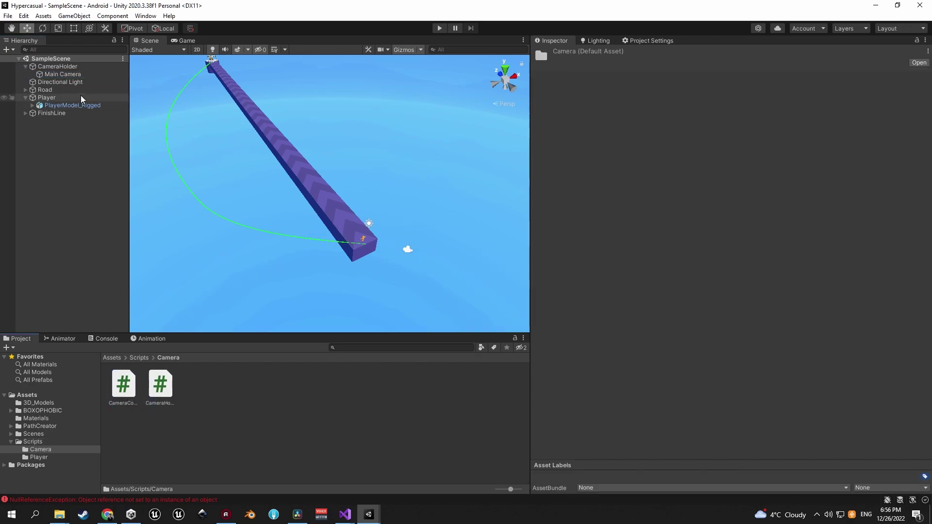
click(63, 74)
drag(131, 391, 764, 405)
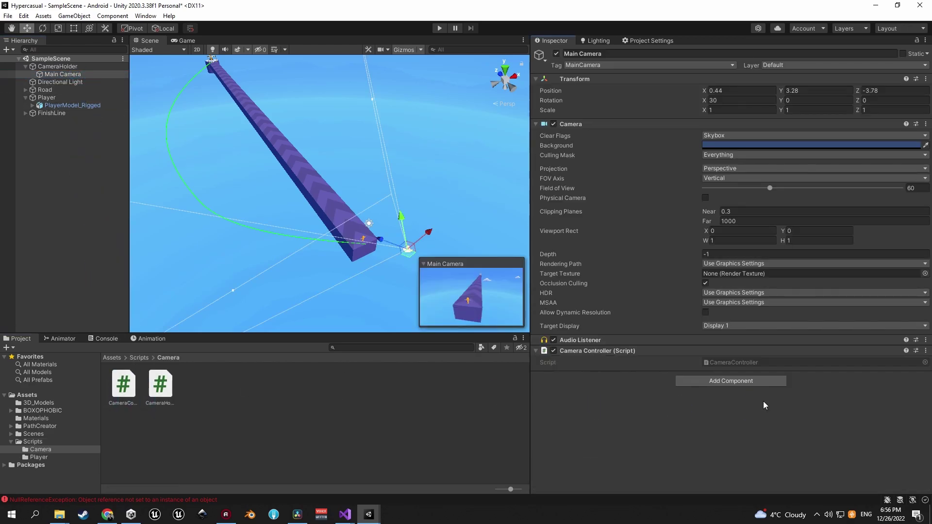
click(106, 501)
click(11, 348)
click(17, 338)
Strip CameraController.cs to an empty class, removing unused usings and the Start/Update methods, and save.
click(763, 363)
double_click(764, 364)
drag(315, 80, 90, 63)
key(Delete)
key(ctrl+s)
drag(157, 327, 91, 141)
key(Delete)
click(141, 273)
key(BackSpace)
key(ctrl+s)
Back in Unity, dock the Game view to the right of the Scene view.
key(alt+Tab)
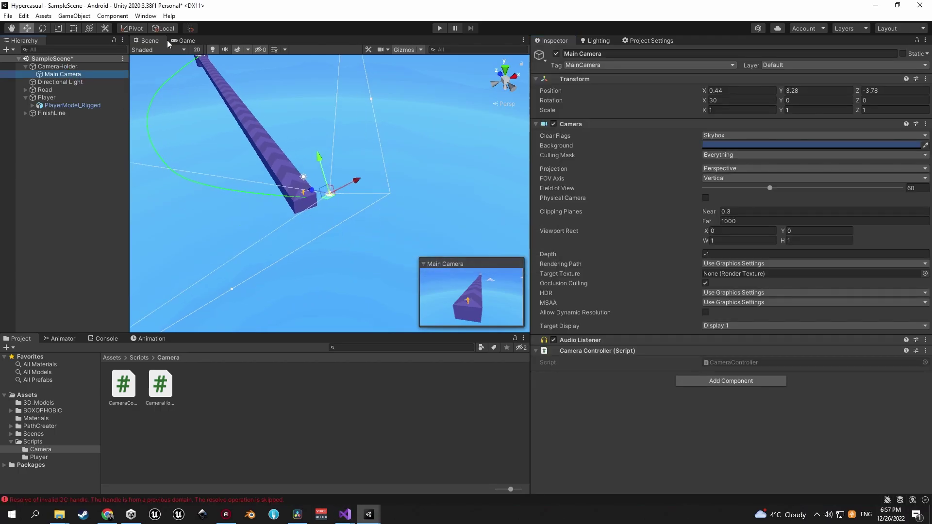
click(184, 41)
click(148, 40)
mouse_move(292, 160)
right_down()
mouse_move(244, 161)
mouse_move(282, 160)
right_up()
drag(184, 40, 485, 170)
drag(396, 160, 362, 161)
drag(202, 174, 221, 191)
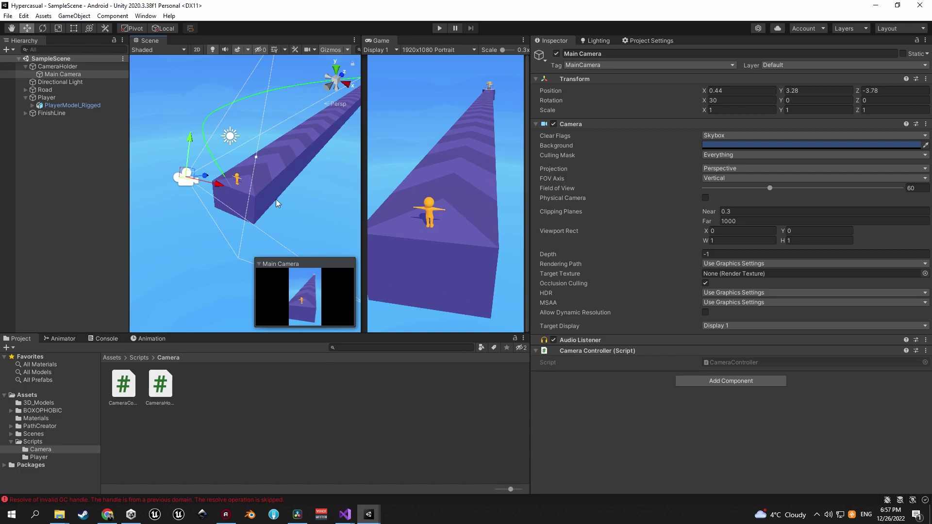
Add a [SerializeField] private Vector3 initialPosition field to CameraController and save.
double_click(736, 363)
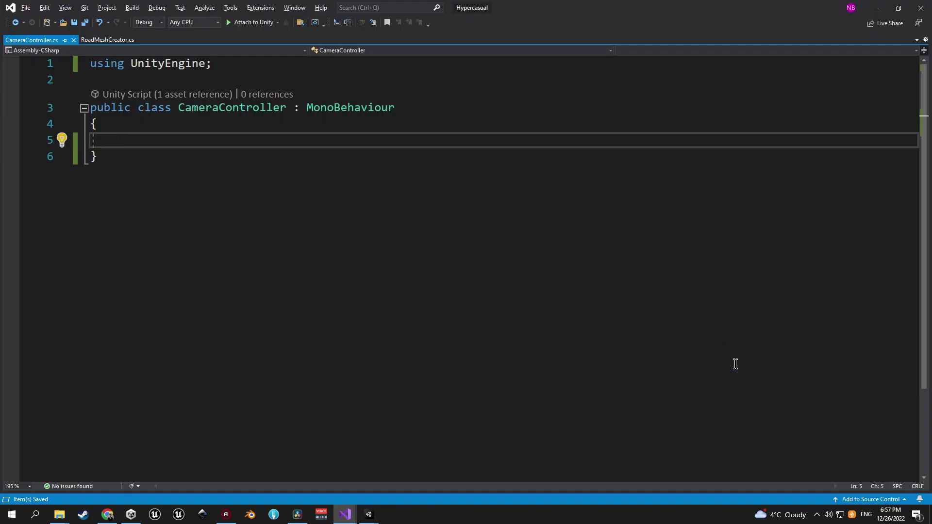
text(private Vector3 initialPosito)
key(BackSpace)
text(ion;)
key(Home)
text([SerializeField])
key(ctrl+s)
Duplicate the field as maxPosition and insert an Update method stub.
key(ctrl+d)
double_click(391, 156)
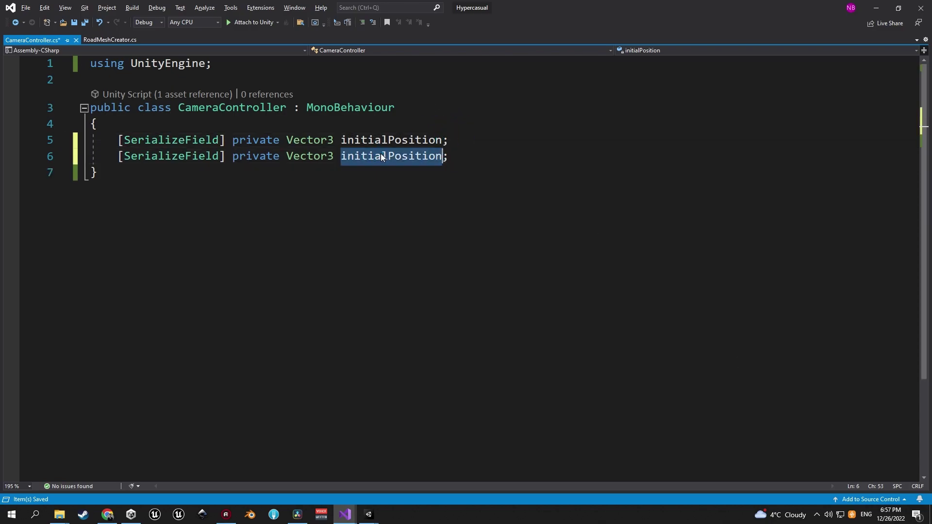
text(maxPosit)
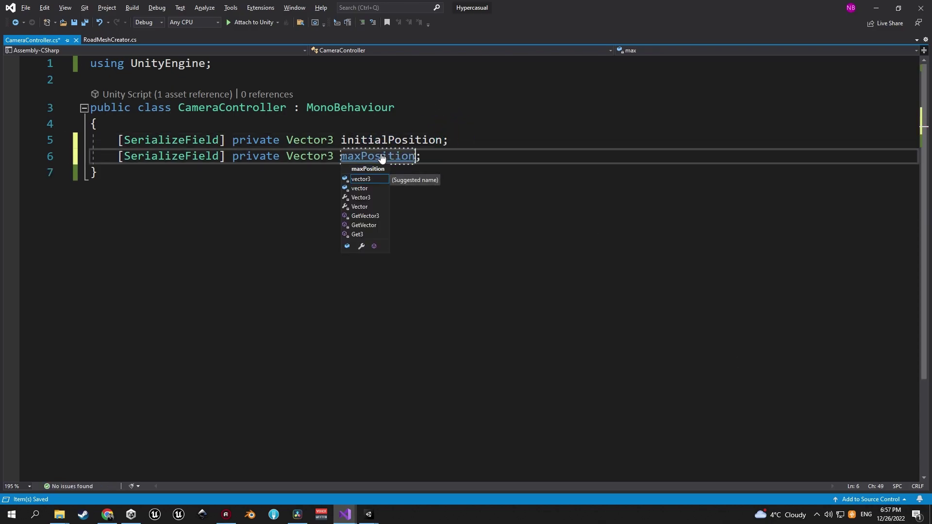
text(ion)
click(431, 156)
key(Return)
key(Return)
text(up)
key(Tab)
Add a [SerializeField][Range(0,1)] private float progress field and save.
click(423, 156)
key(Return)
text(float p)
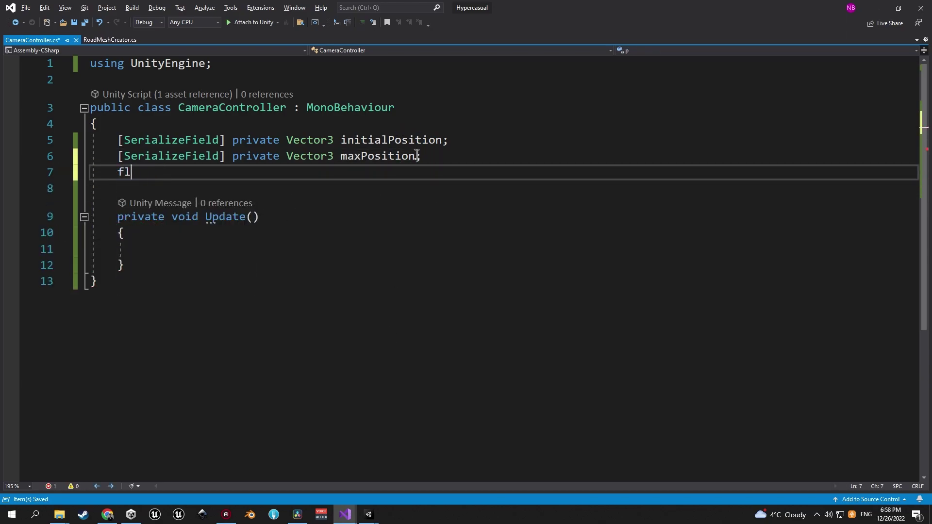
key(BackSpace)
text(private float progress;)
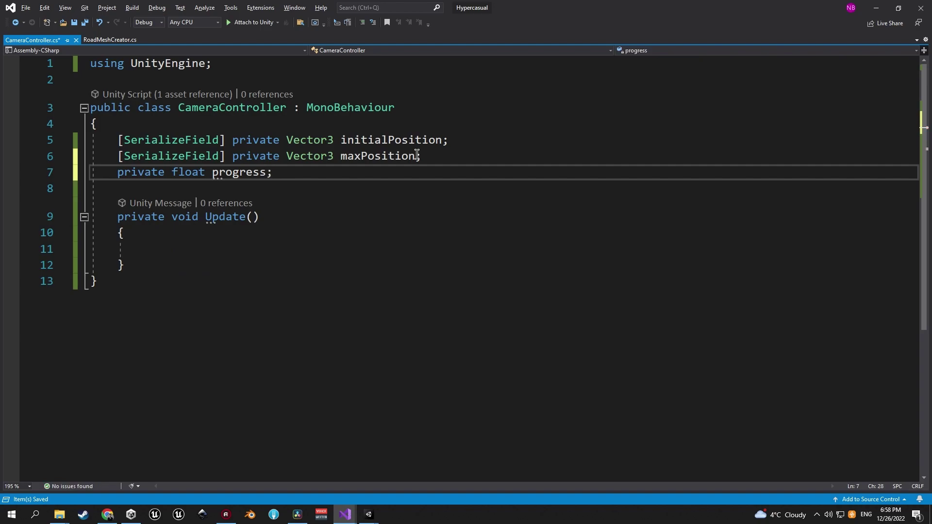
key(Home)
text([ser] [Range(0)
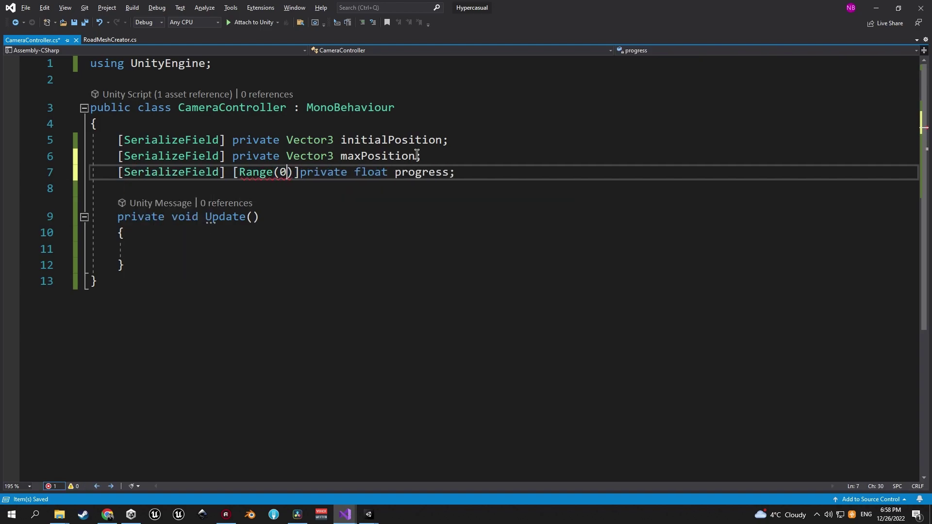
text(-1)
key(ctrl+s)
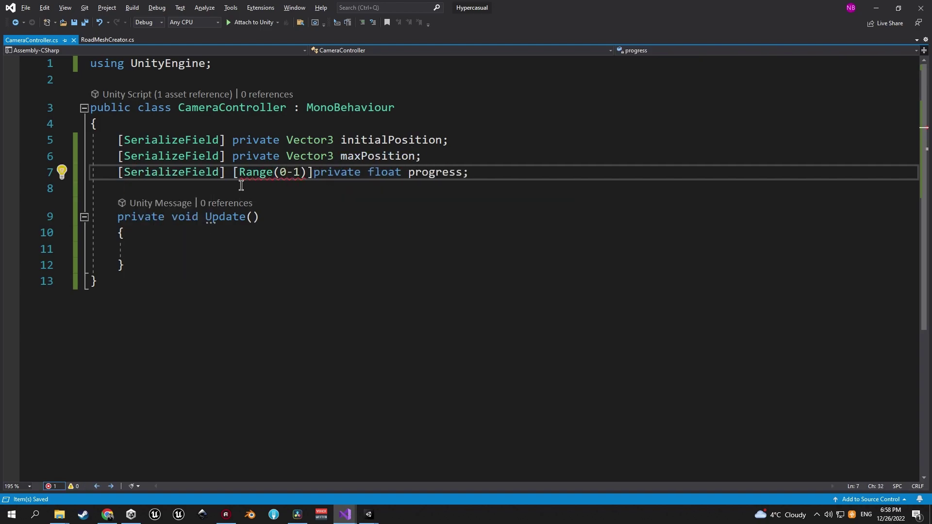
mouse_move(278, 175)
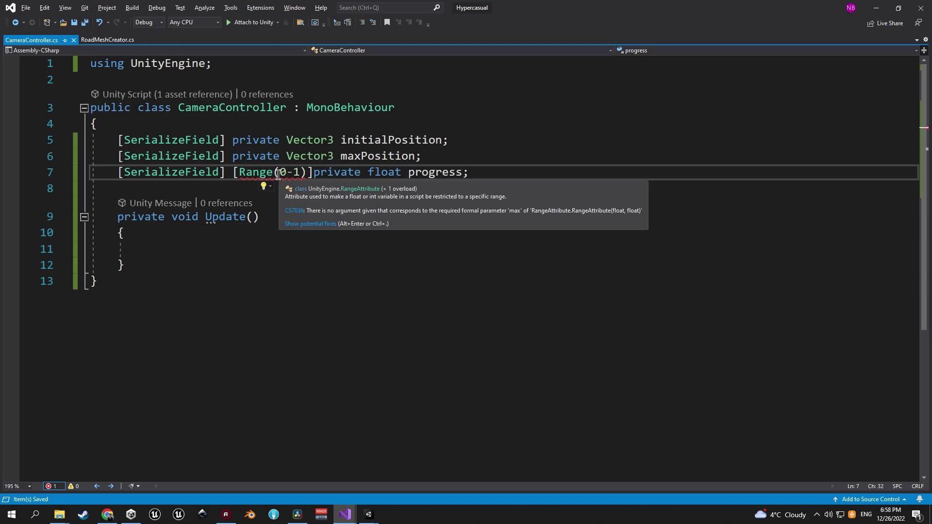
click(289, 173)
key(Delete)
text(,)
key(ctrl+s)
click(490, 176)
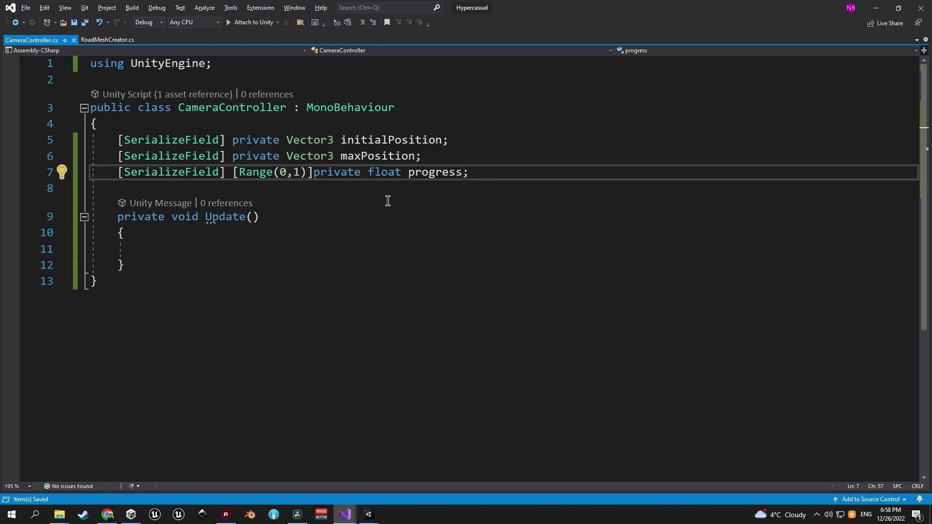
In Update, write transform.position = Vector3.Lerp(initialPosition, maxPosition, progress); and save.
click(172, 249)
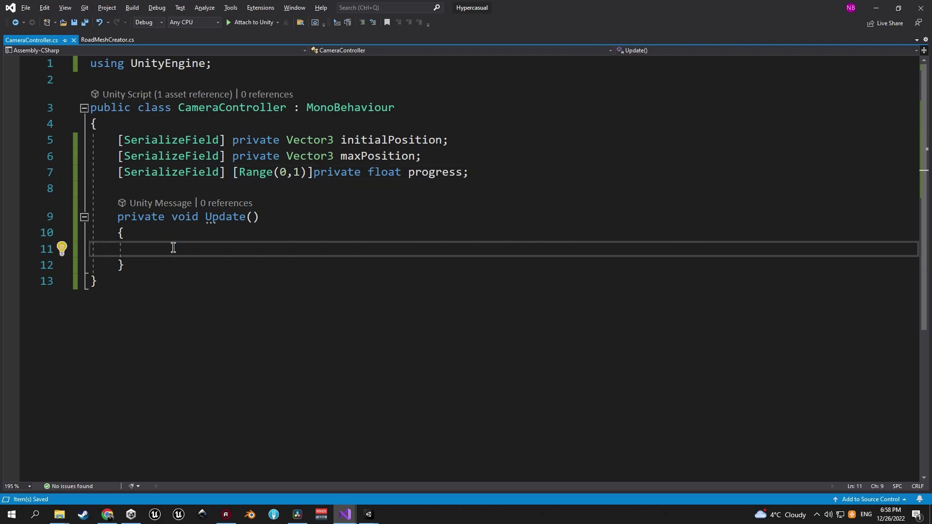
text(transform.p)
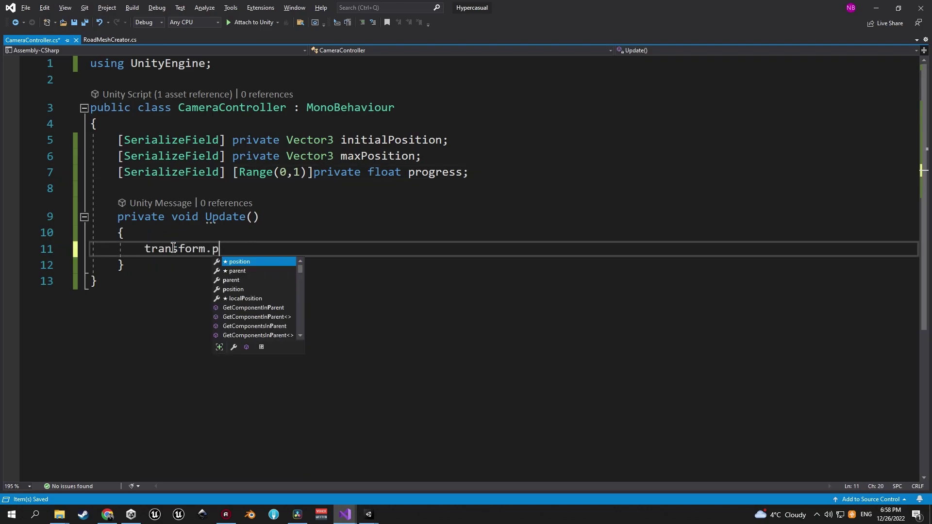
text(osition = vec)
key(Tab)
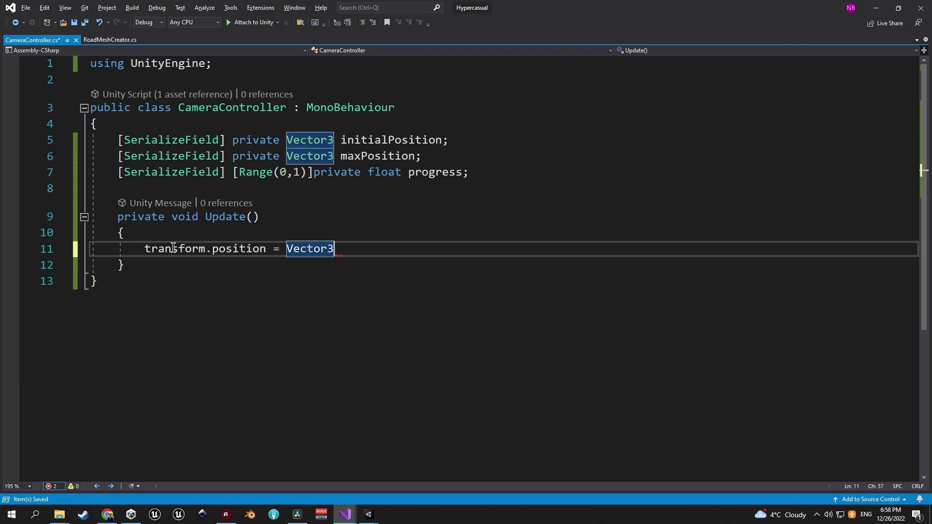
text(.ler)
key(Tab)
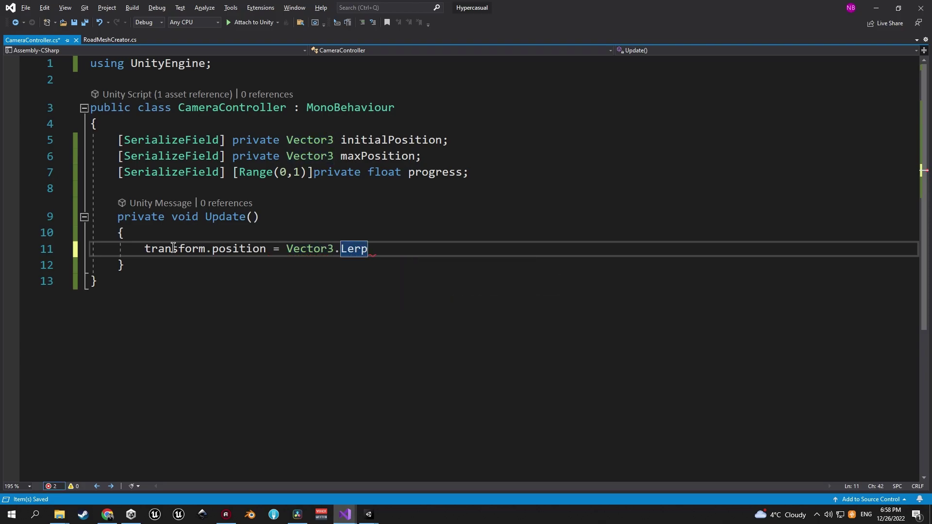
text(()
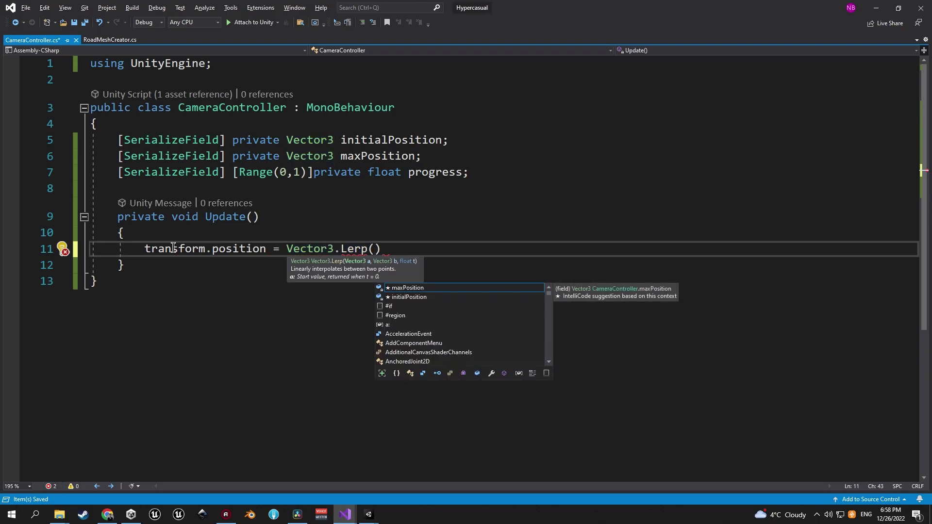
text(ini)
key(Tab)
text(, )
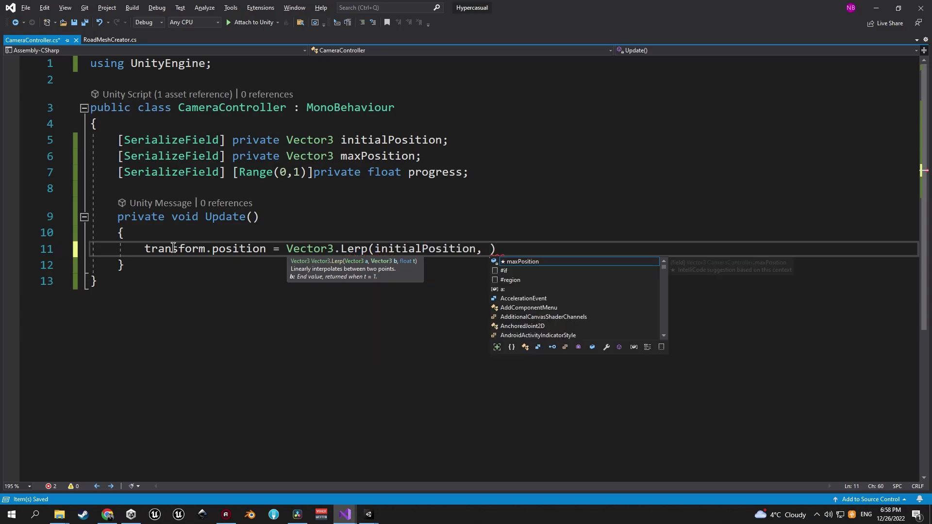
text(max)
key(Tab)
text(, pro)
key(Tab)
text())
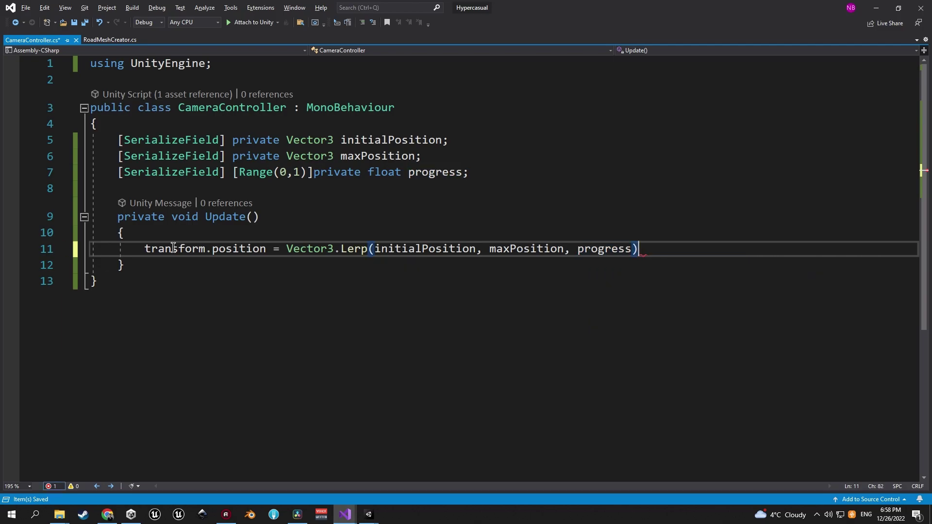
text(;)
key(ctrl+s)
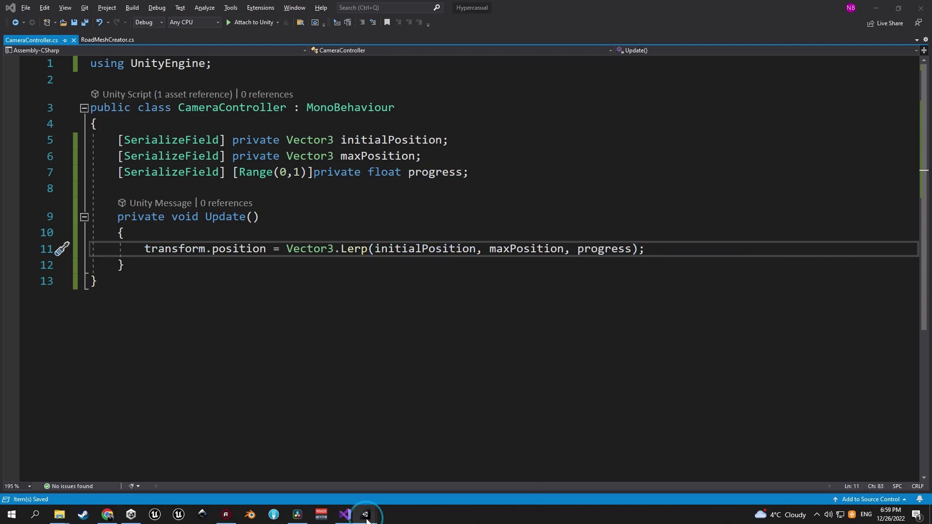
Copy the camera's current position into Camera Controller Initial Position: 0.44, 3.28, -3.78.
mouse_move(375, 522)
click(316, 468)
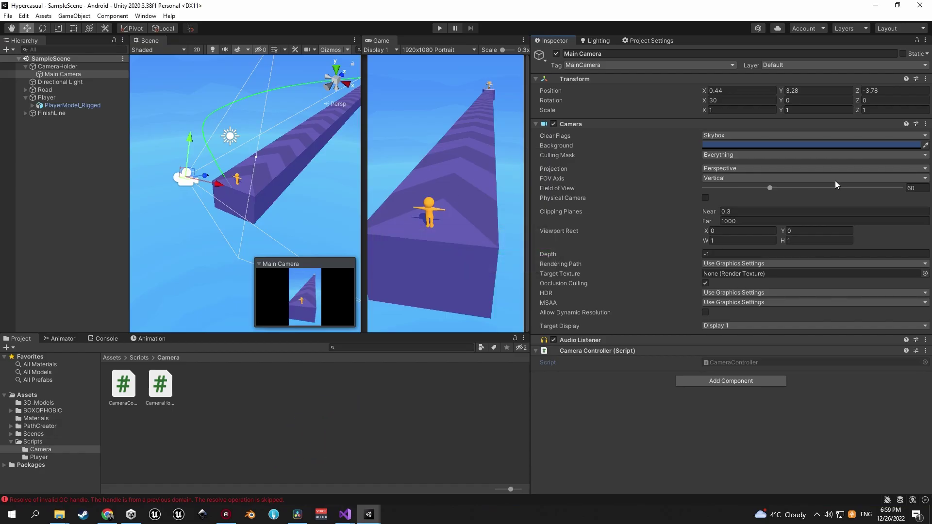
click(733, 91)
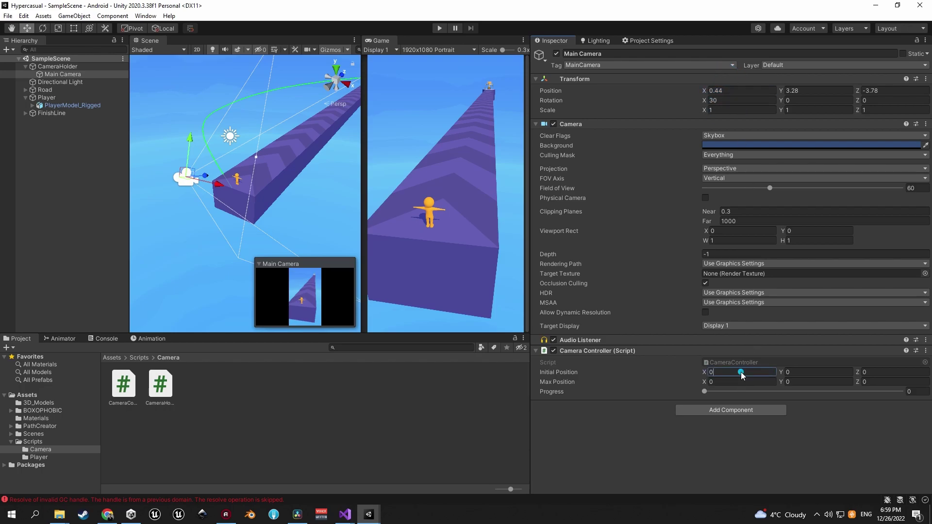
click(825, 91)
key(ctrl+c)
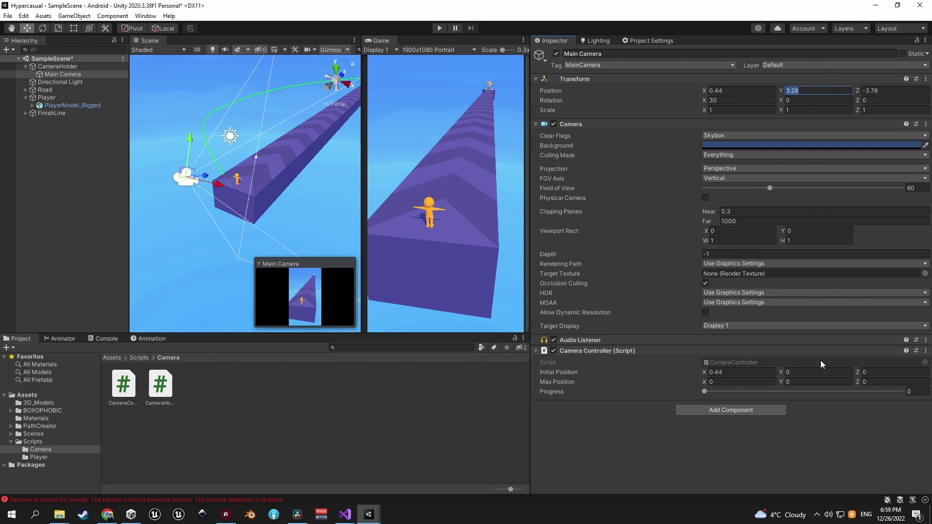
click(816, 372)
key(ctrl+v)
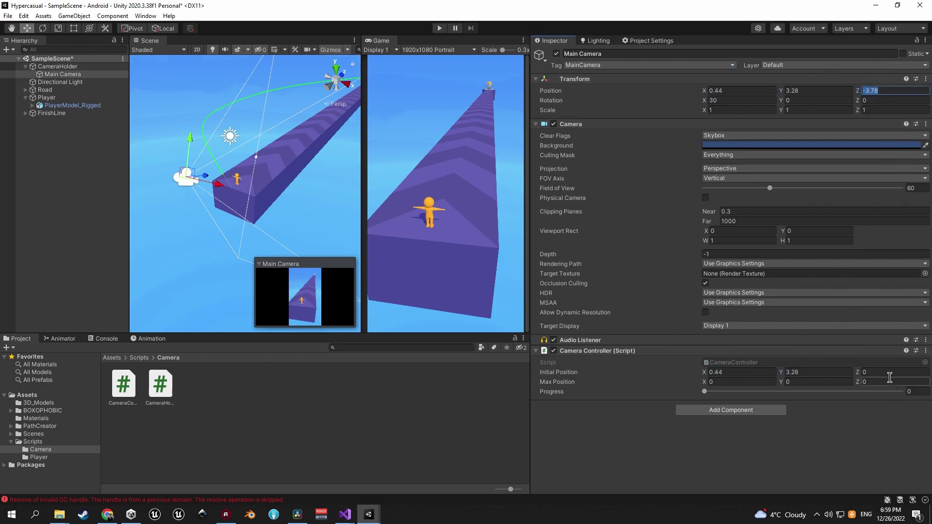
click(889, 372)
text(-3.78)
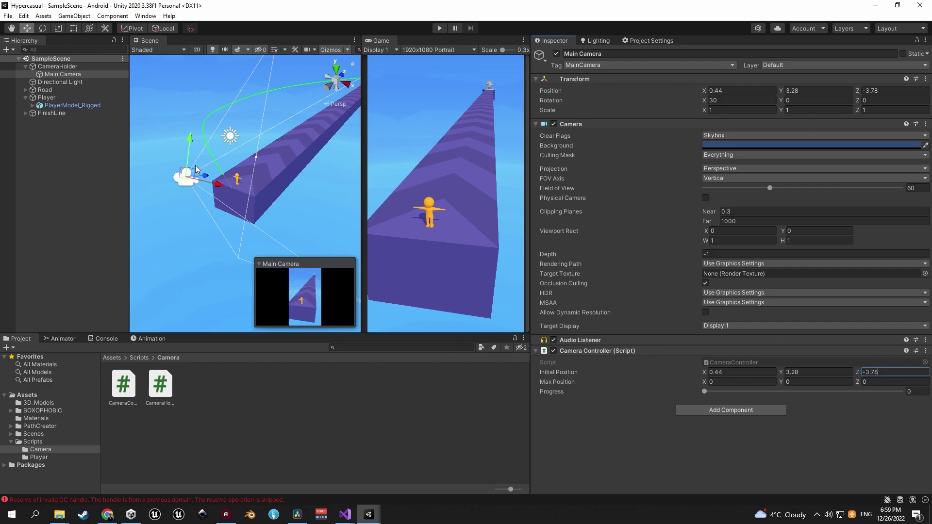
Pull the camera back, set Max Position to 0.44, 5.041, -6.831, and start the game.
drag(208, 178, 94, 190)
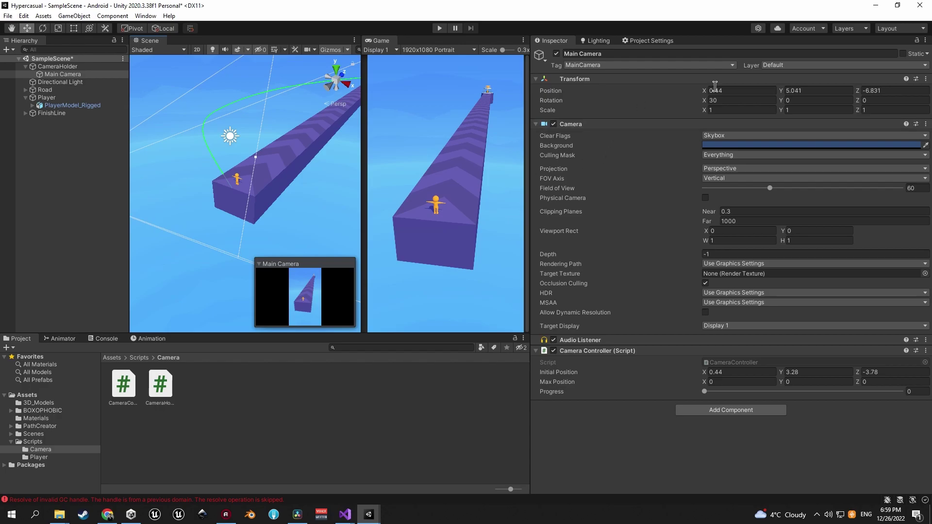
click(729, 382)
text(0.44)
click(808, 92)
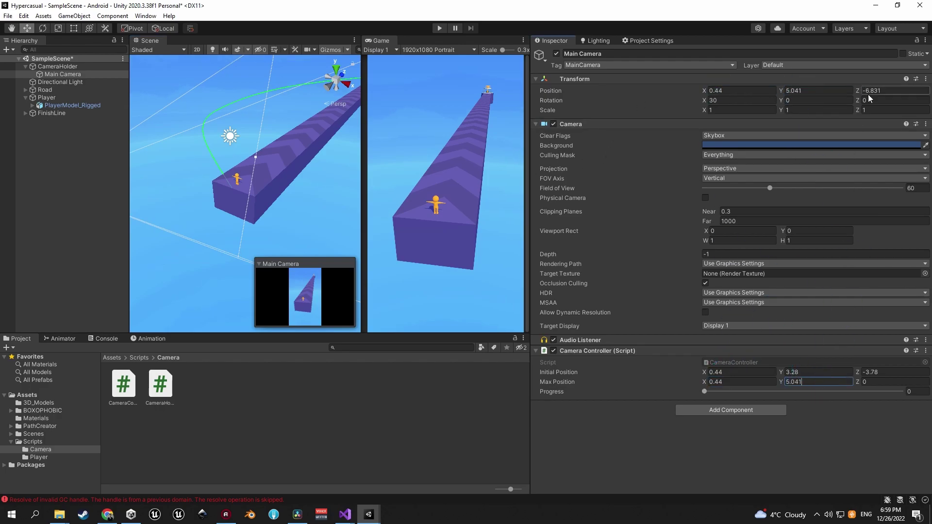
click(891, 92)
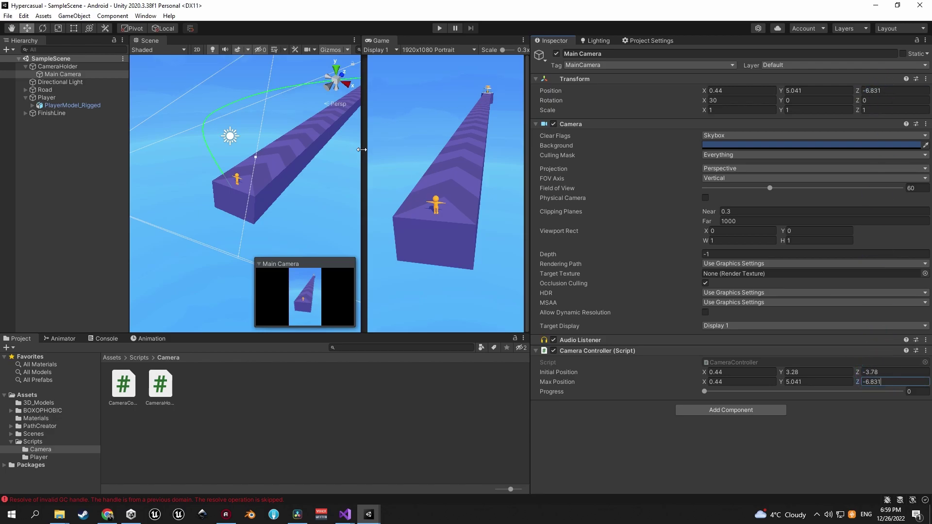
click(441, 28)
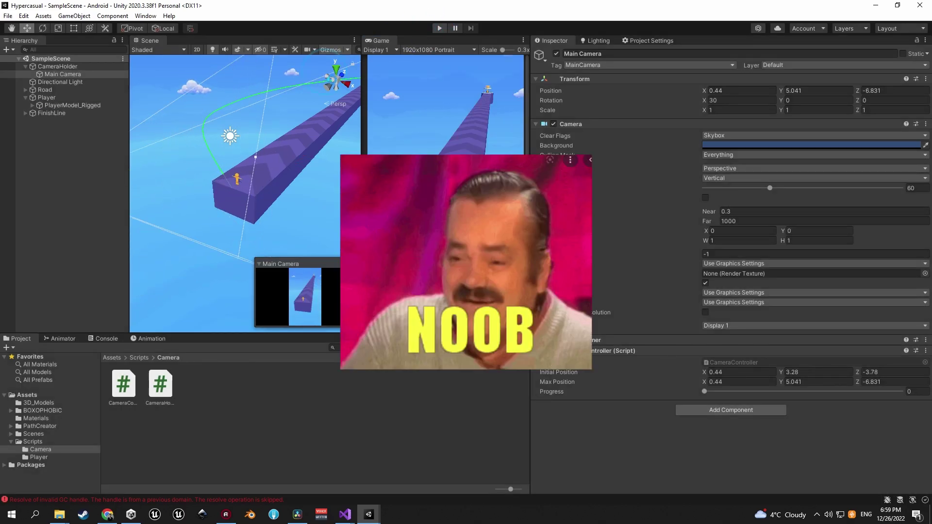
Stop play, then delete the Road Creator's middle anchor point to straighten the road.
click(440, 28)
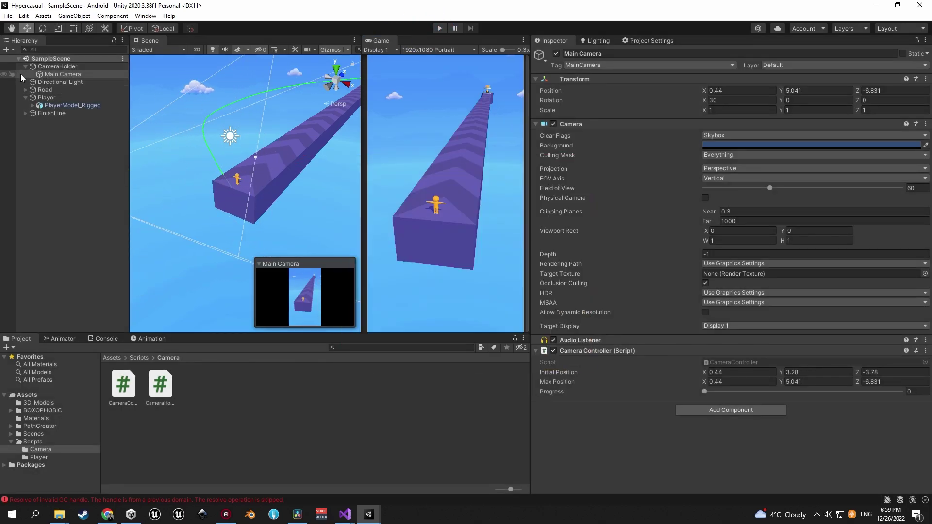
click(25, 90)
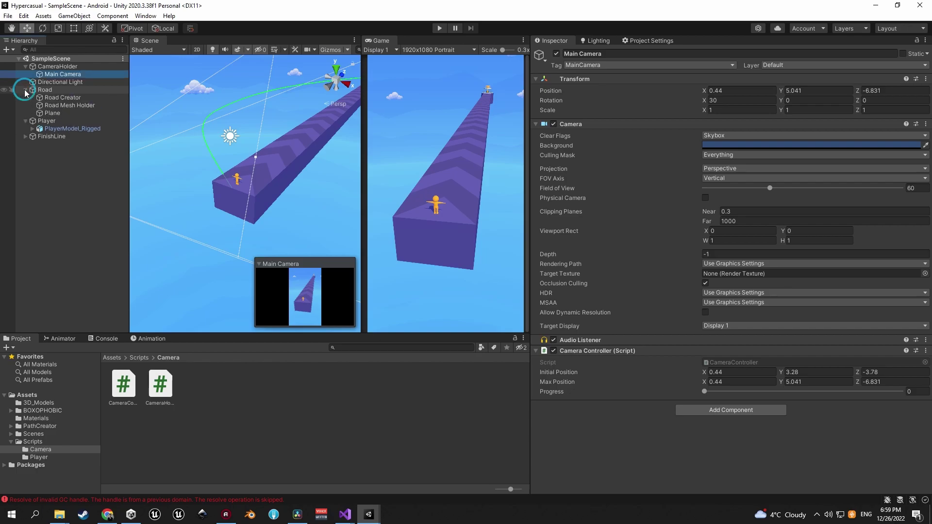
click(57, 104)
click(64, 98)
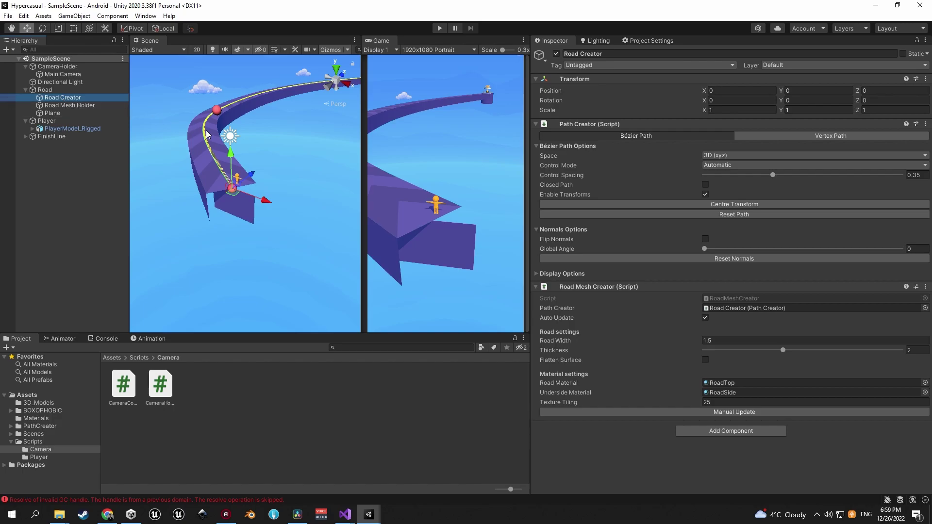
right_drag(141, 189, 370, 234)
key(f)
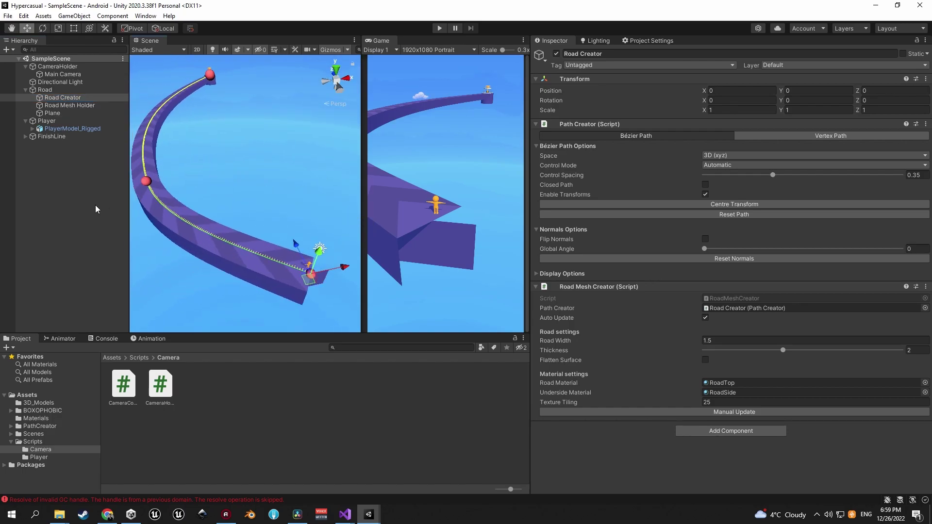
ctrl+click(145, 182)
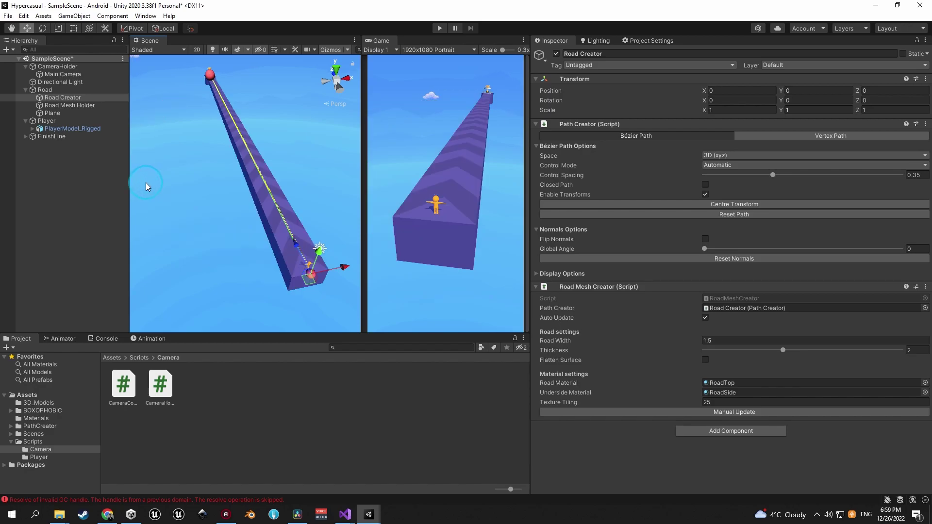
Select Main Camera and test-run the game, adjusting Progress, then stop play.
click(63, 74)
click(439, 27)
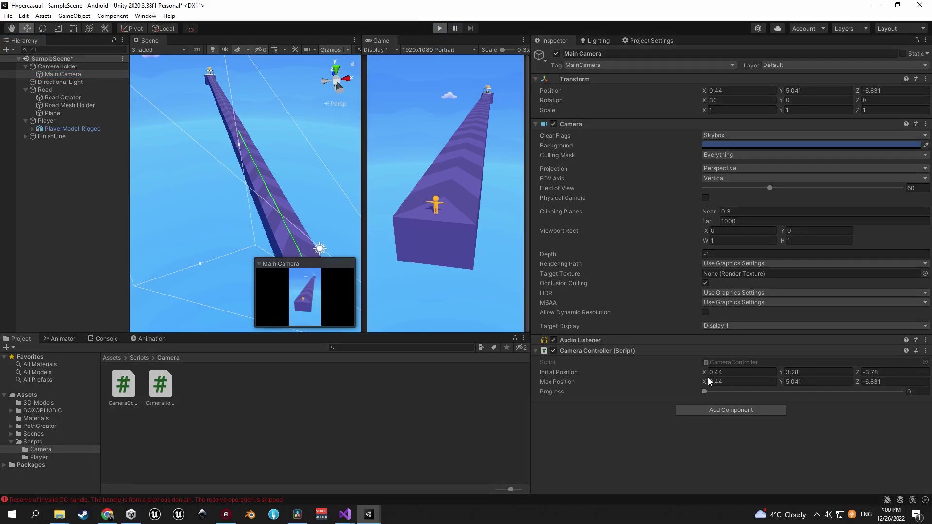
click(708, 390)
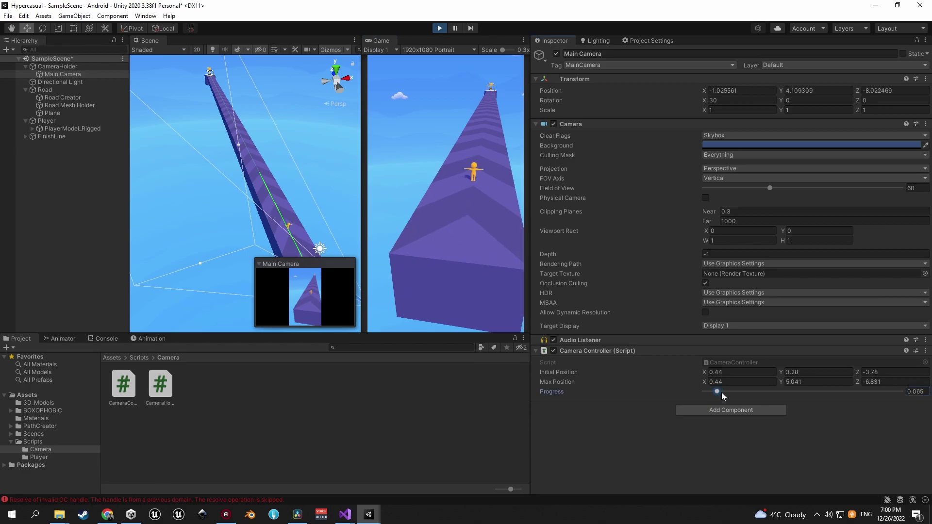
click(439, 28)
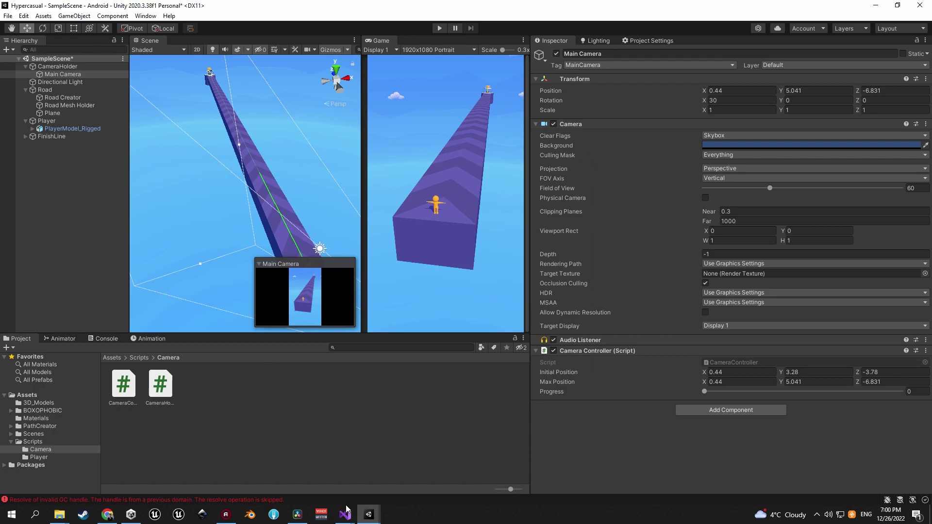
Change the Update lerp to assign transform.localPosition instead of position.
mouse_move(347, 511)
click(365, 473)
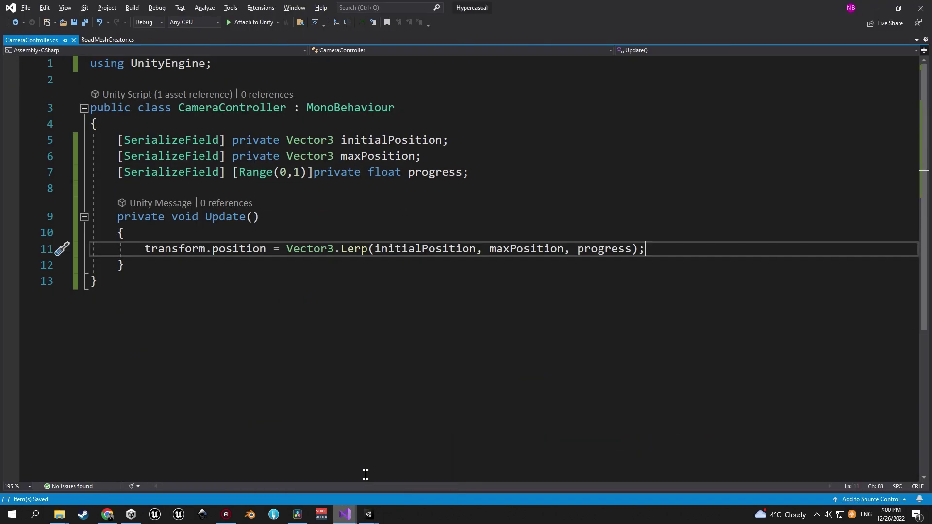
double_click(256, 250)
text(loc)
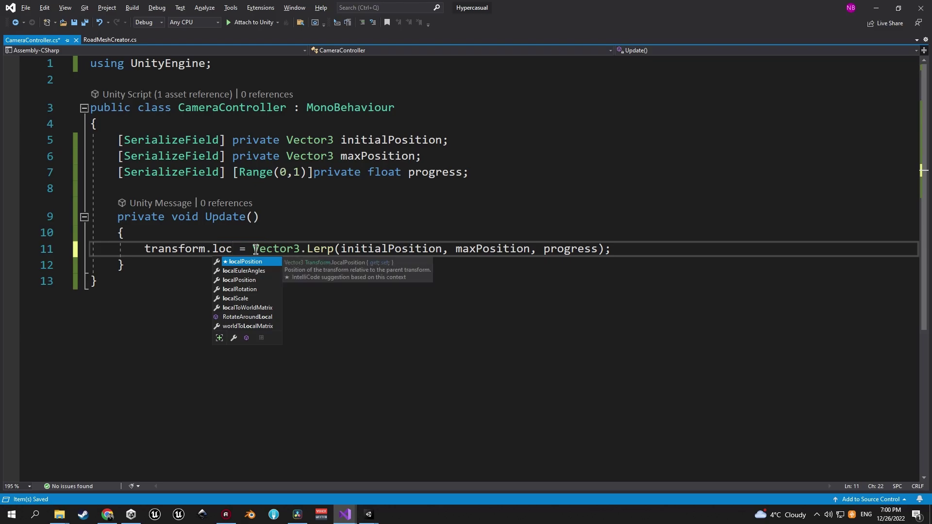
key(Tab)
Add an Awake method setting transform.localPosition = initialPosition, save, and return to Unity.
click(476, 174)
key(Return)
key(Return)
text(awake)
key(Tab)
text(transform.lo)
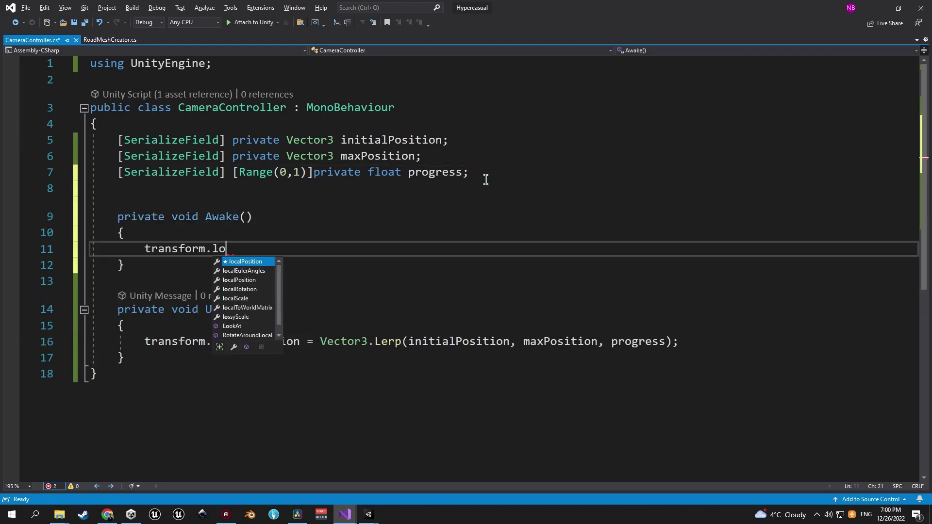
key(Tab)
text(= )
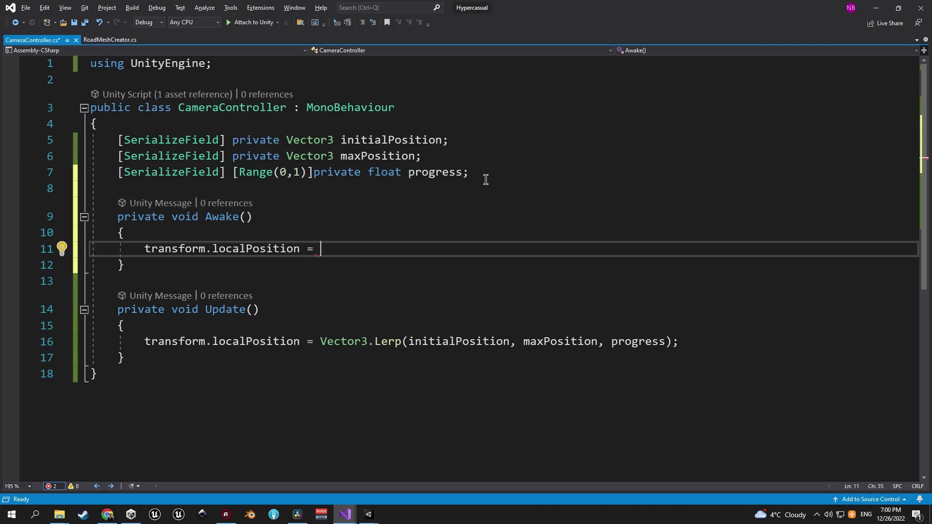
text(ini)
key(Tab)
text(;)
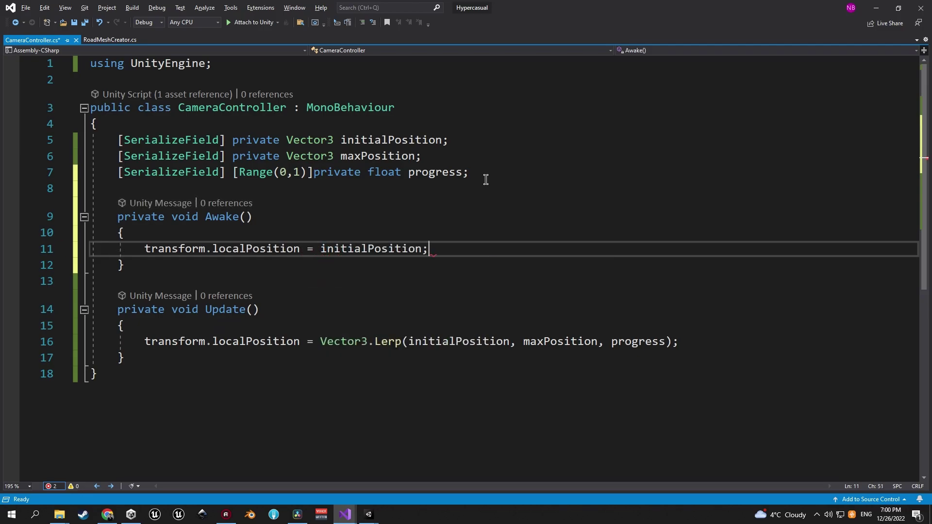
key(ctrl+s)
key(Down)
key(Down)
key(BackSpace)
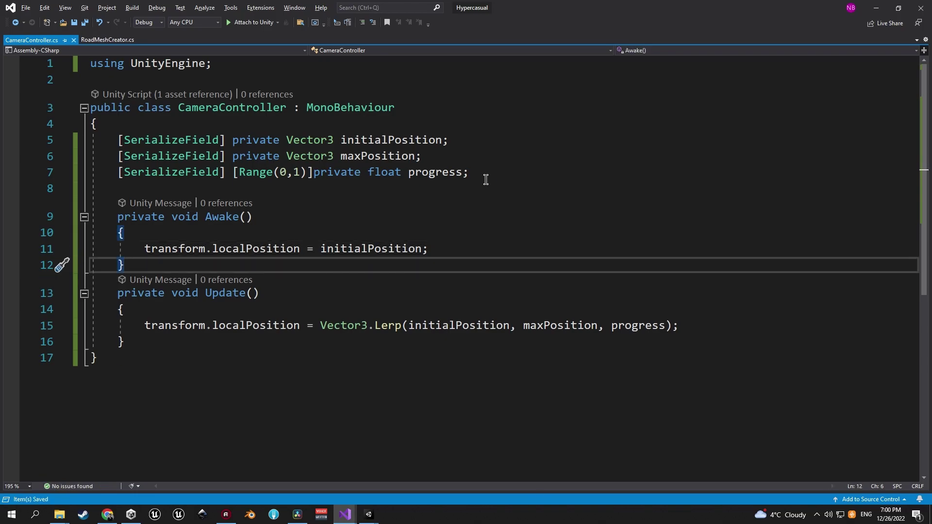
key(alt+Tab)
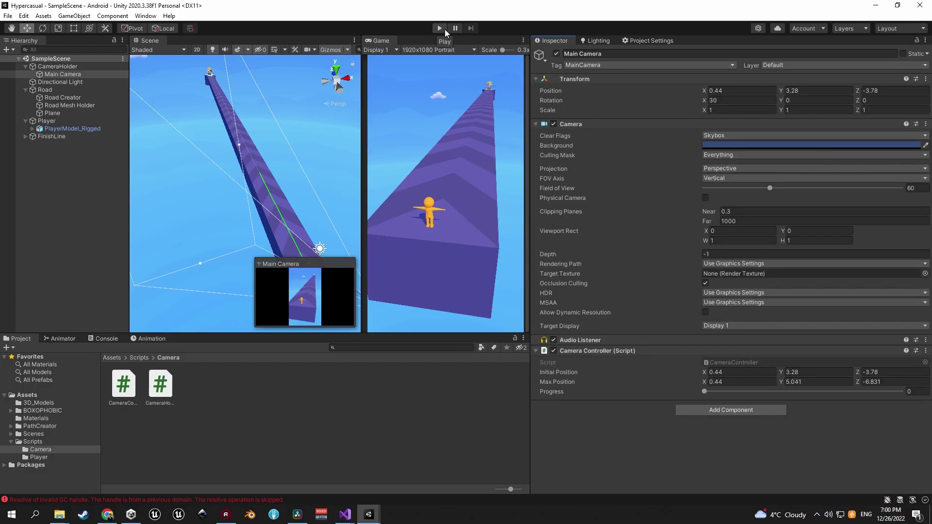
click(442, 29)
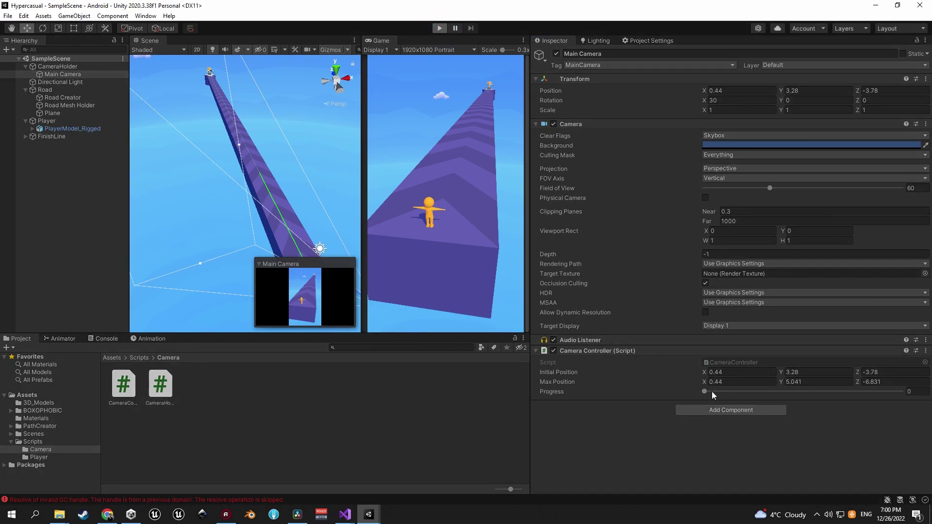
drag(706, 391, 652, 383)
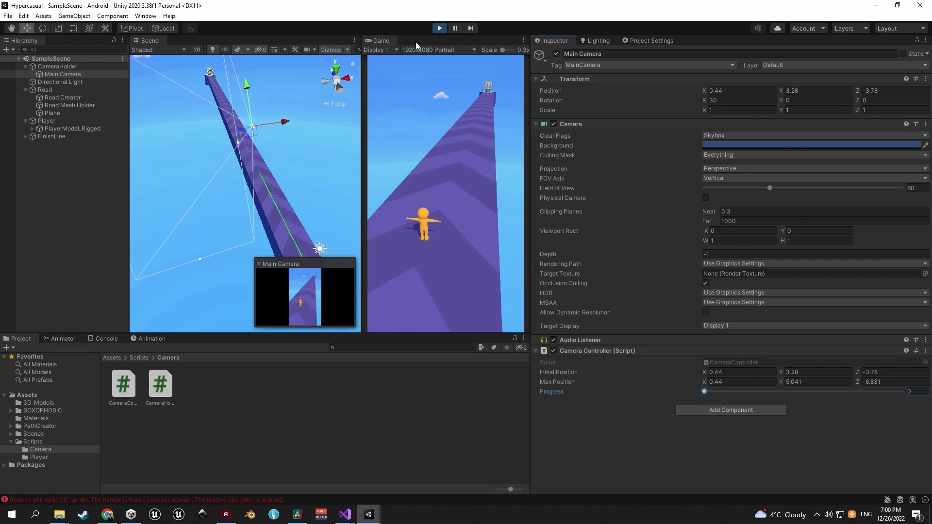
drag(719, 392, 758, 398)
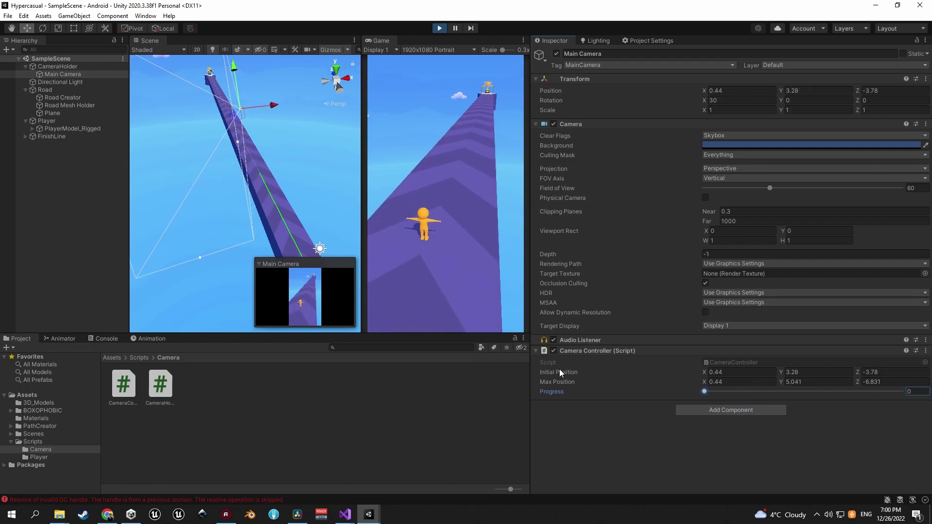
click(439, 29)
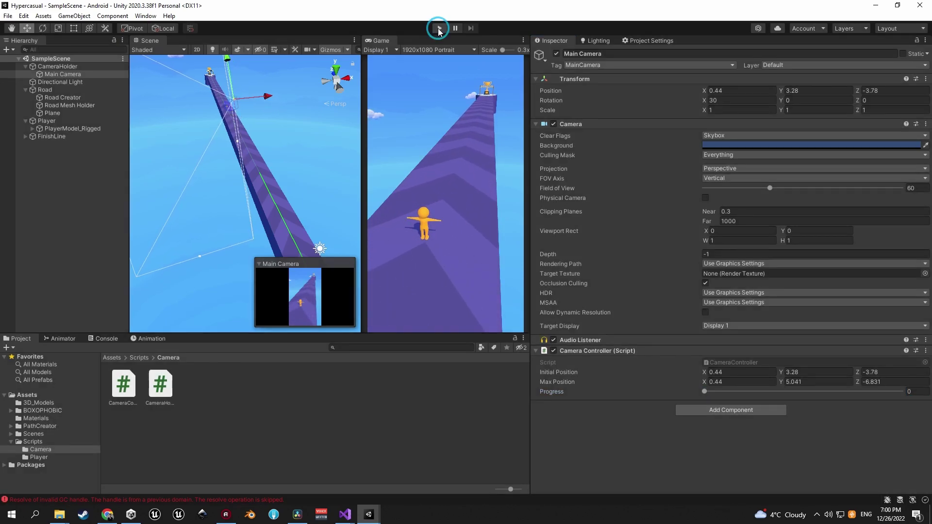
Rename CameraController's Update method to LateUpdate with Ctrl+R, save, and return to Unity.
key(alt+Tab)
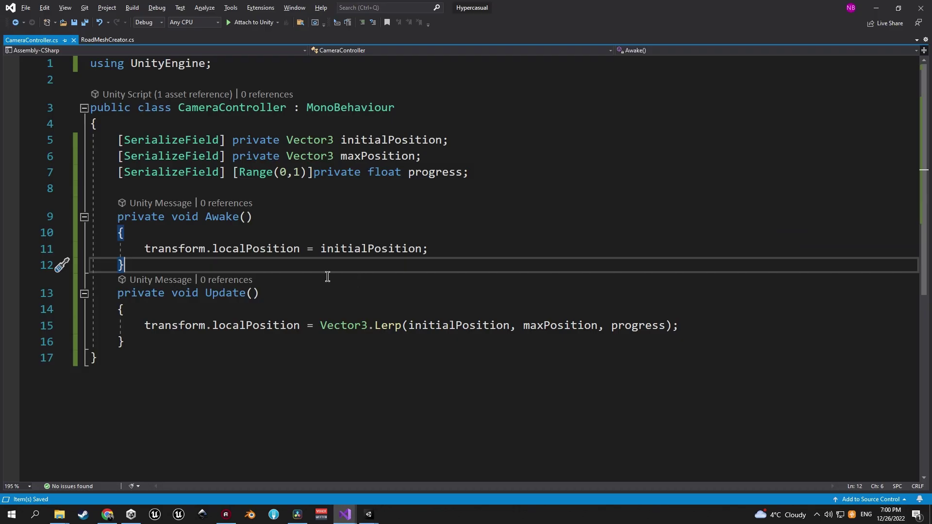
click(206, 292)
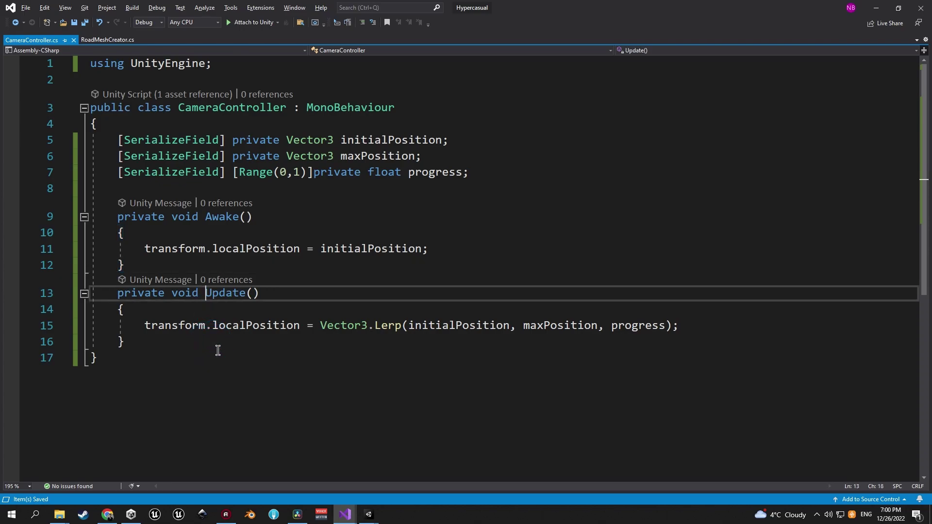
key(ctrl+r)
key(ctrl+r)
text(La)
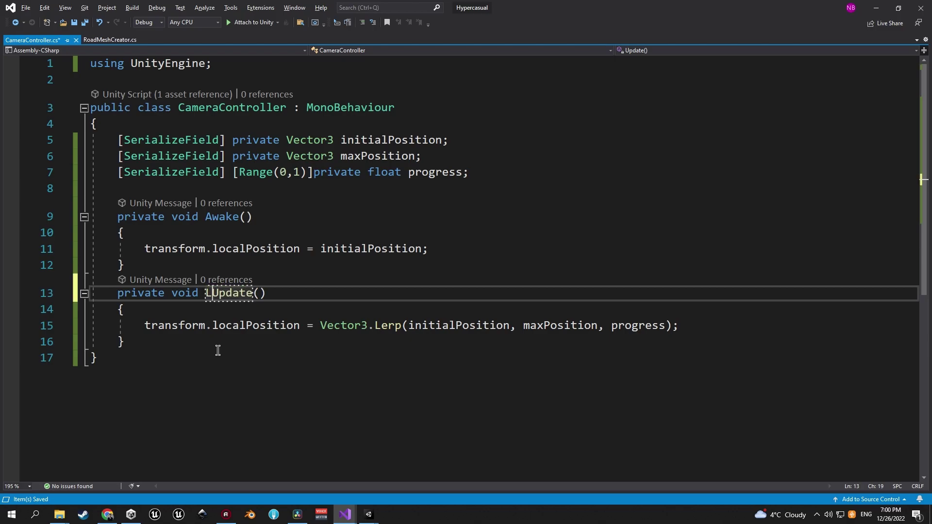
text(te)
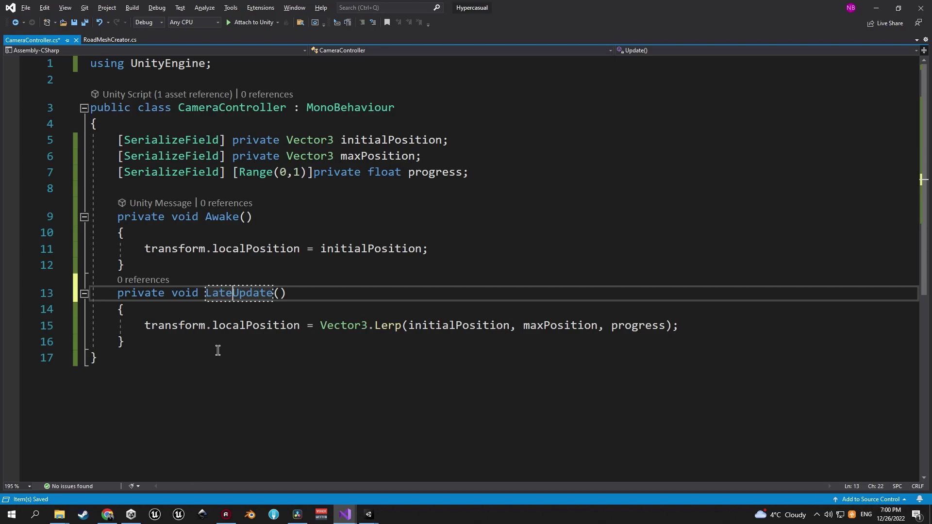
key(ctrl+s)
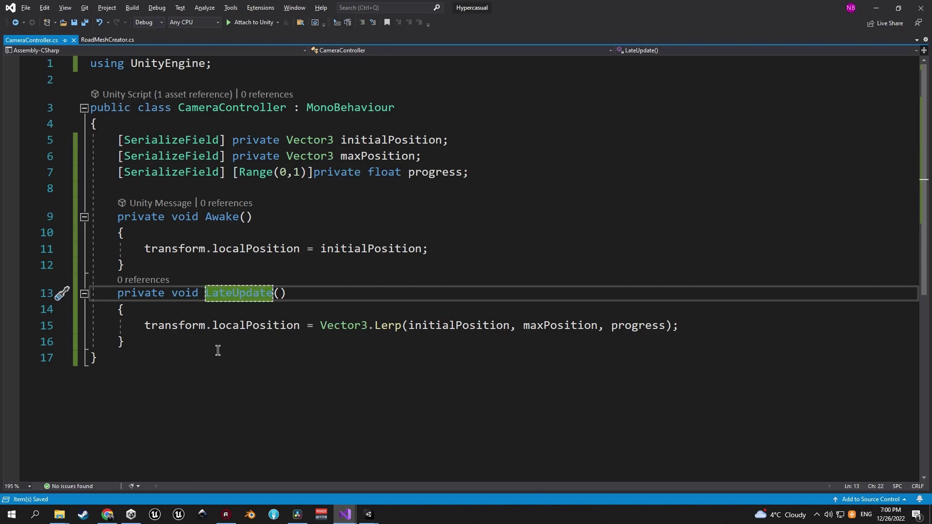
key(alt+Tab)
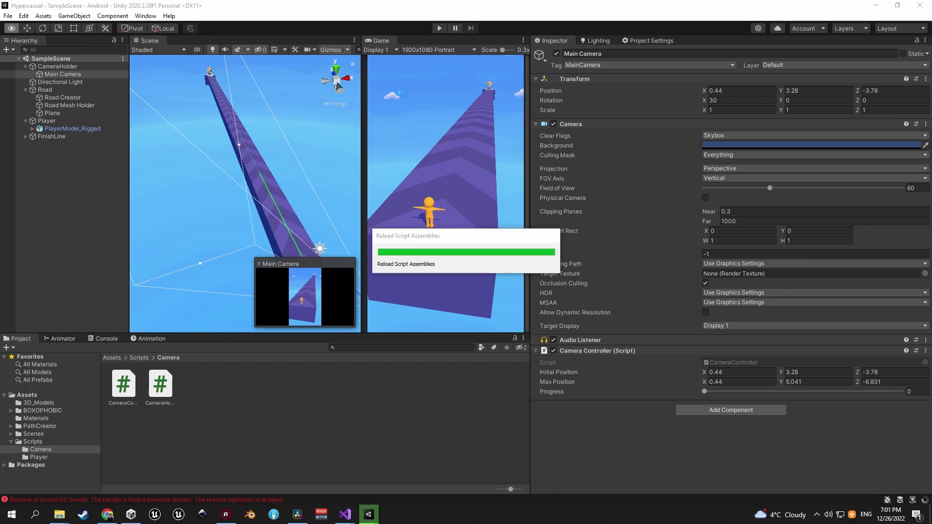
Start Play mode after the script reload to test the LateUpdate camera.
click(438, 28)
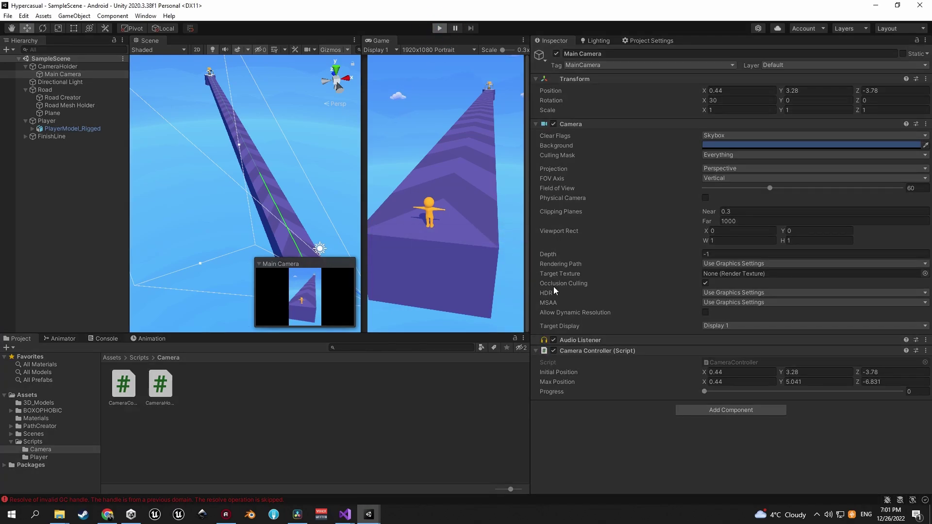